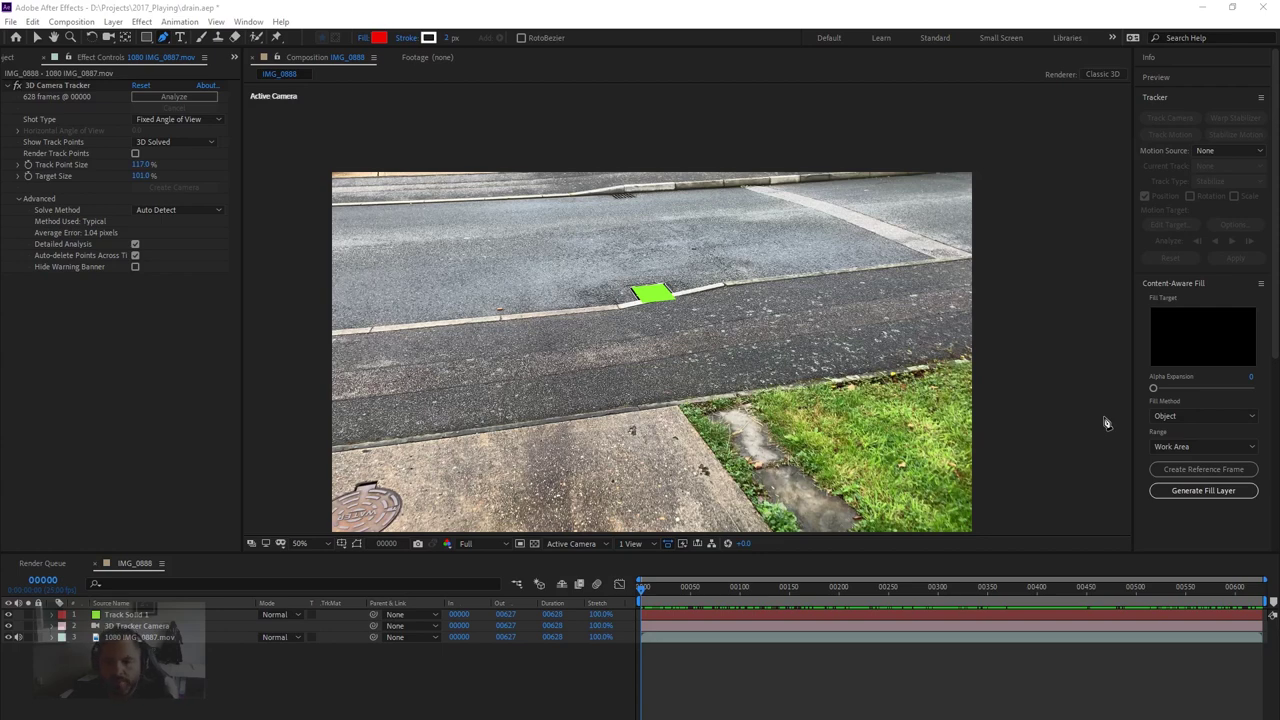
Scrub through the footage with Track Solid 1 selected to check how the green solid follows the drain
left_click_drag(645, 592, 924, 595)
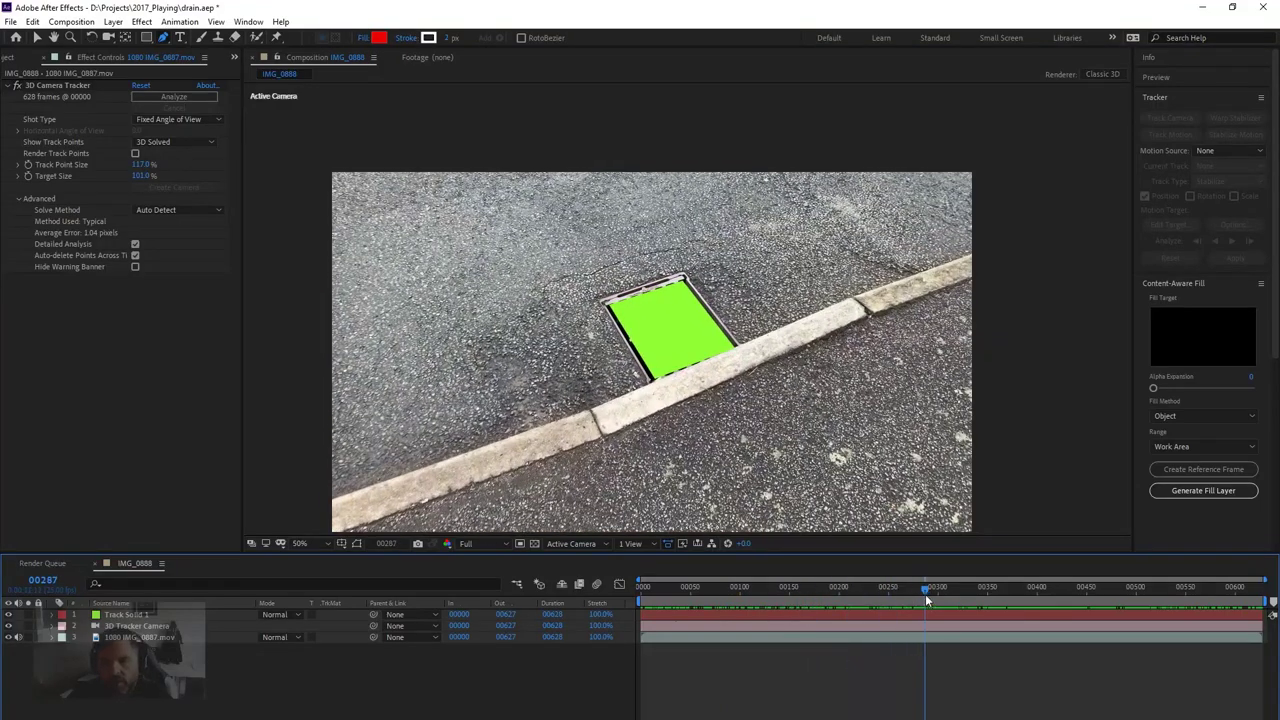
left_click(130, 627)
left_click(135, 614)
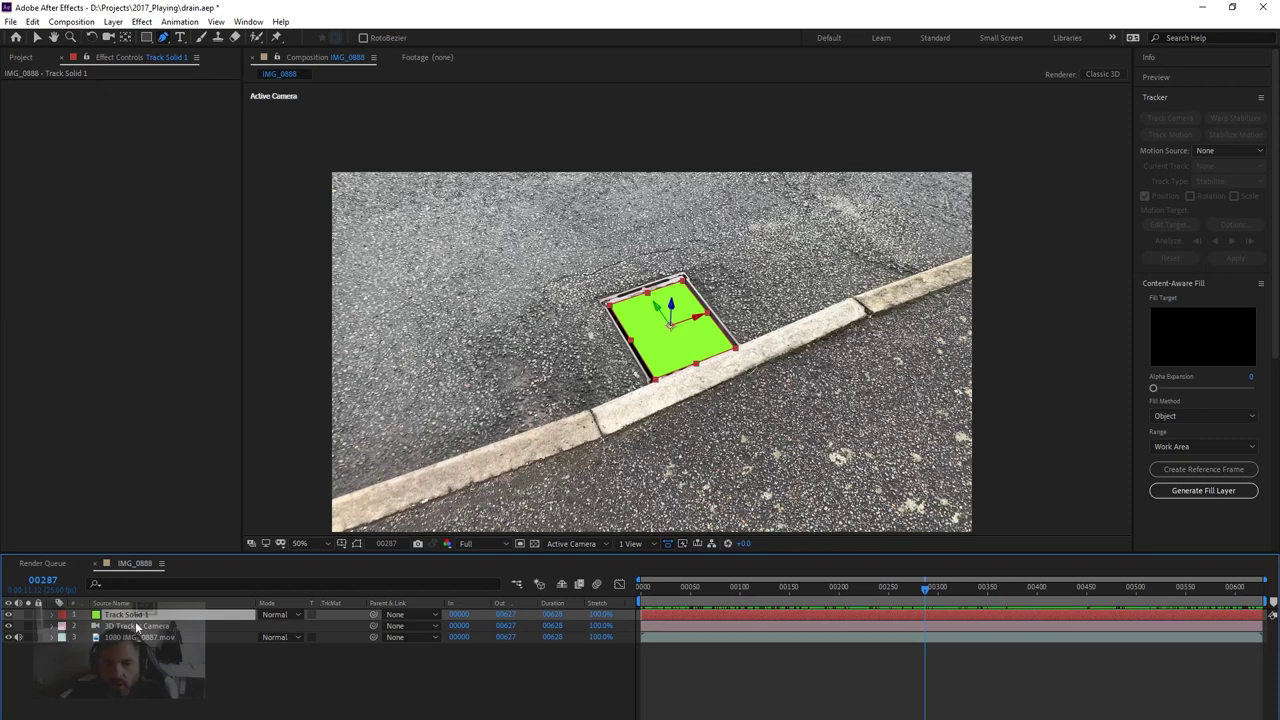
left_click(137, 626)
left_click(139, 615)
mouse_move(922, 590)
left_mouse_down()
mouse_move(980, 594)
mouse_move(916, 602)
mouse_move(1100, 603)
mouse_move(932, 599)
left_mouse_up()
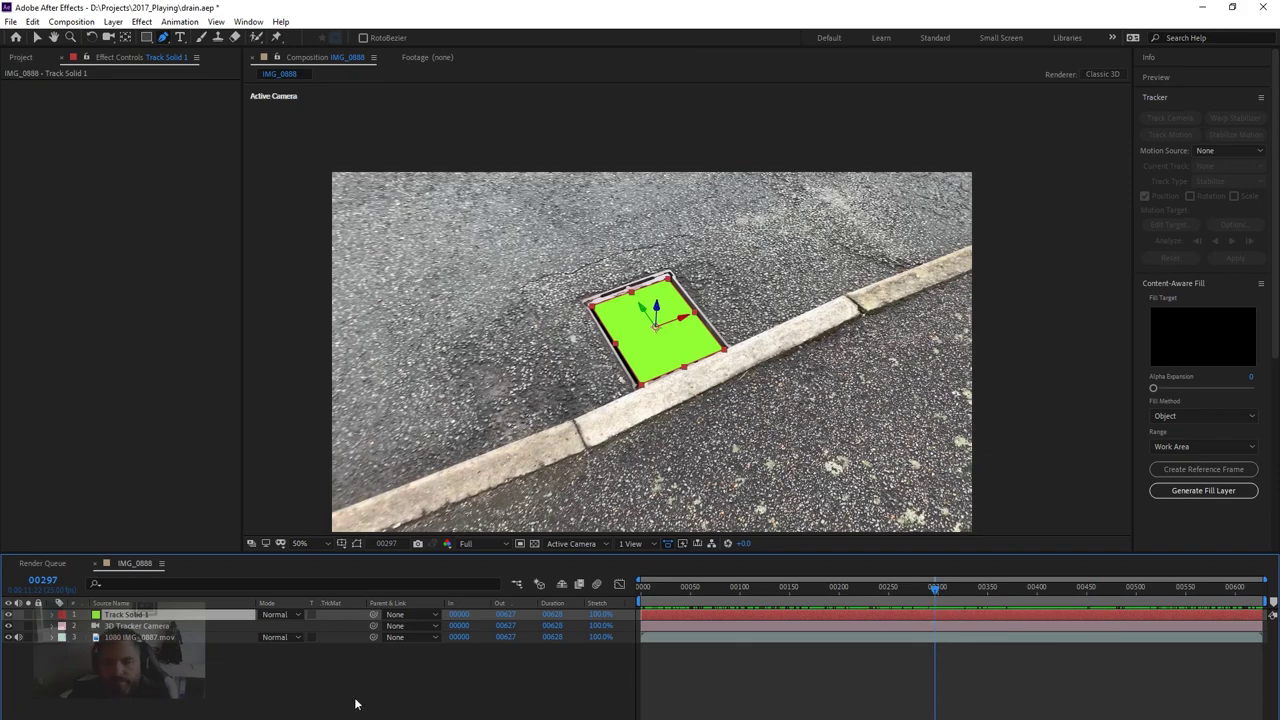
left_click_drag(945, 588, 851, 630)
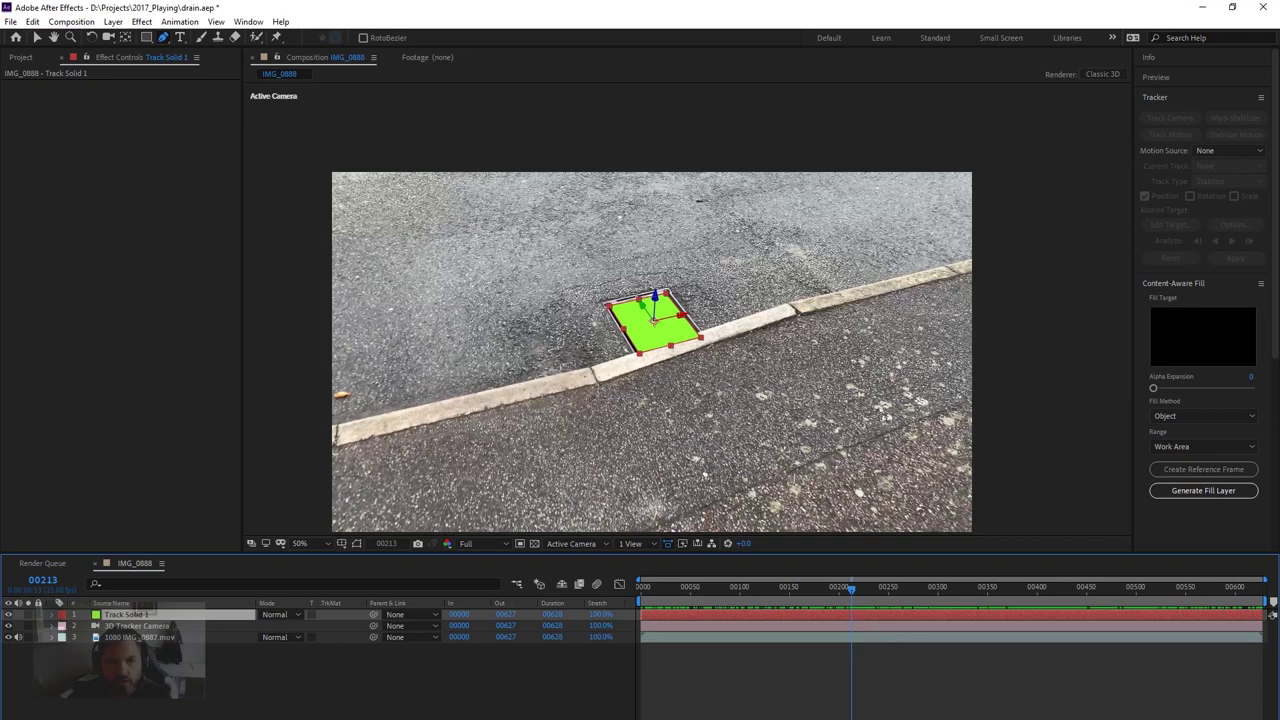
Reposition the Autodesk Maya Live Link panel, switch to Maya and open the Adobe After Effects Live Link there
left_click_drag(305, 382, 299, 228)
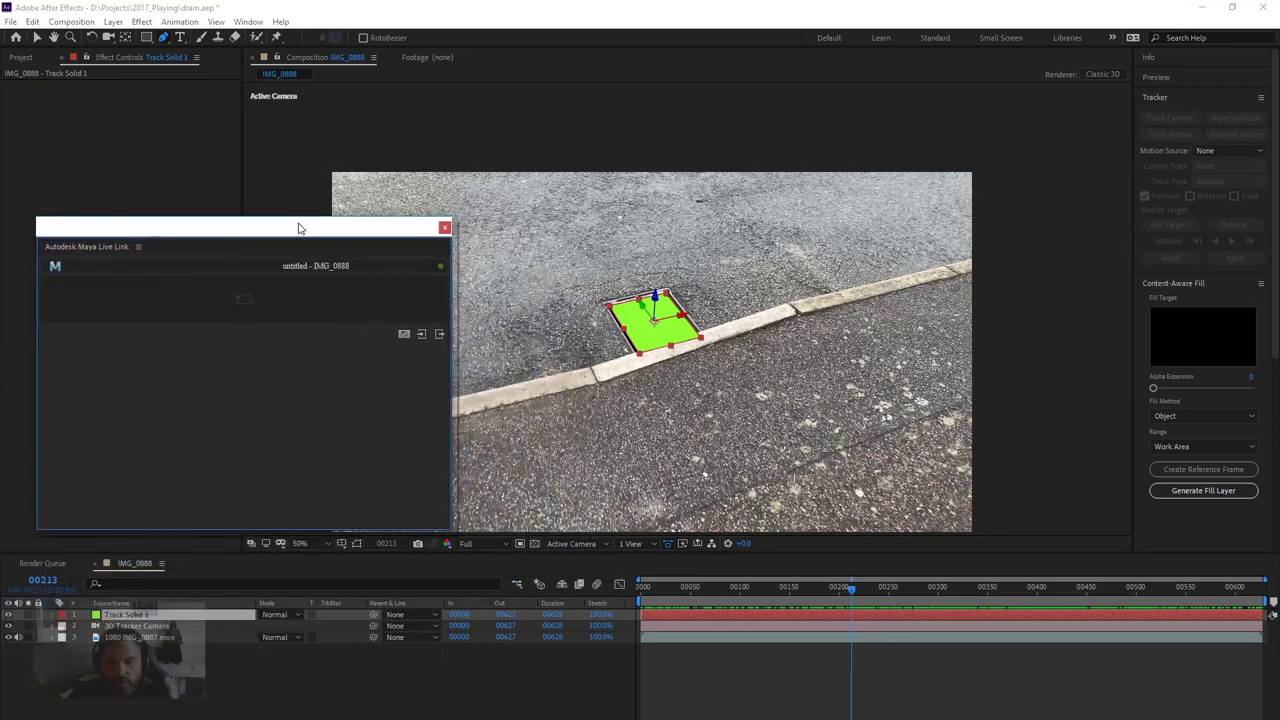
left_click(508, 718)
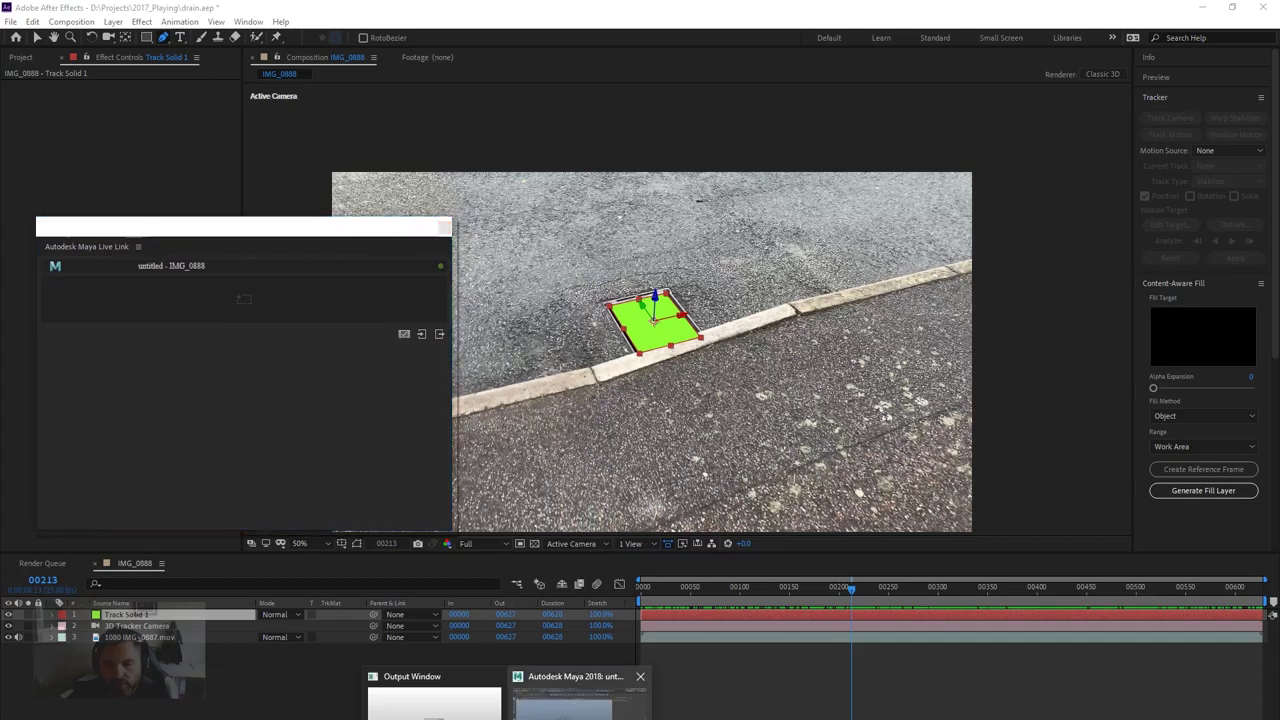
left_click(580, 692)
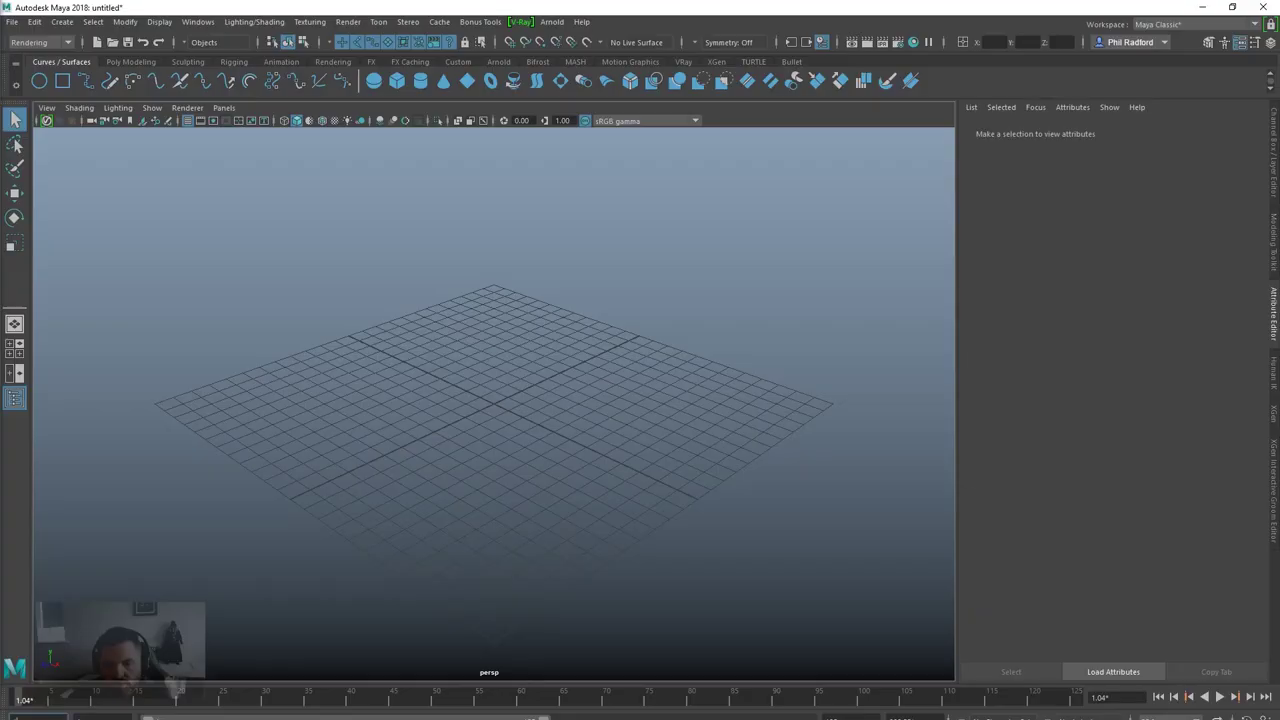
left_click(12, 22)
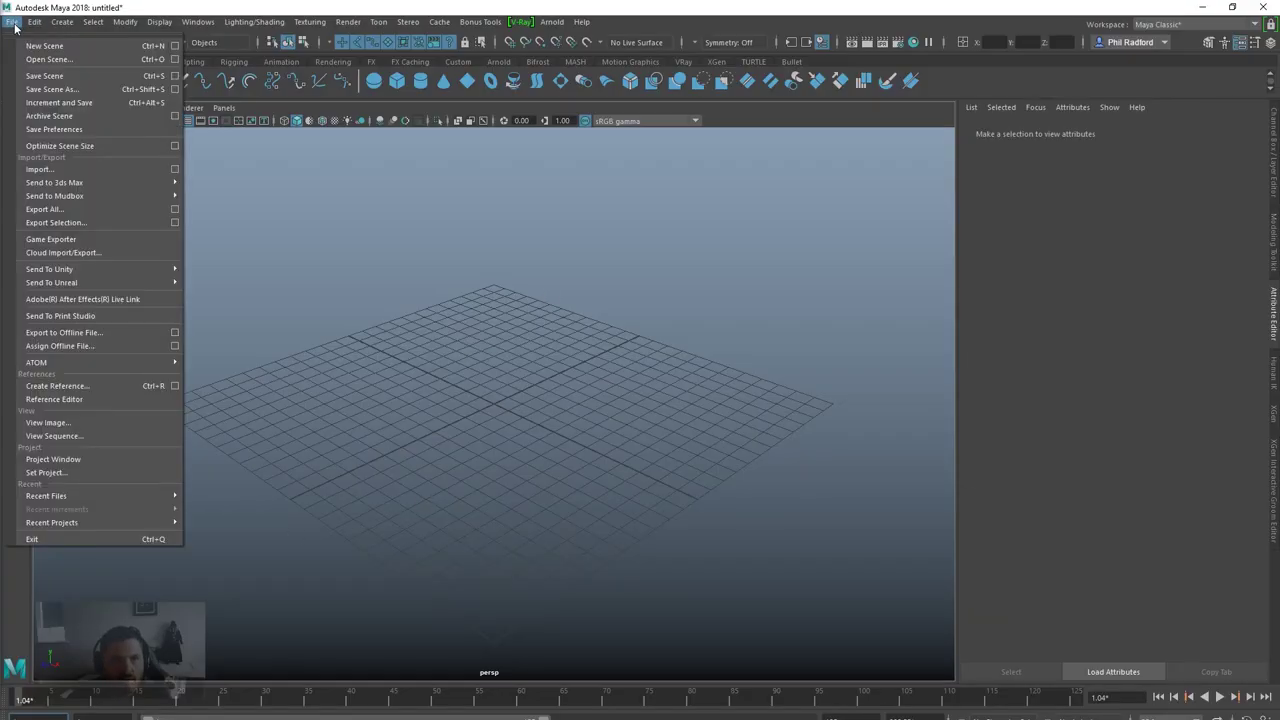
left_click(91, 300)
left_click_drag(245, 147, 182, 154)
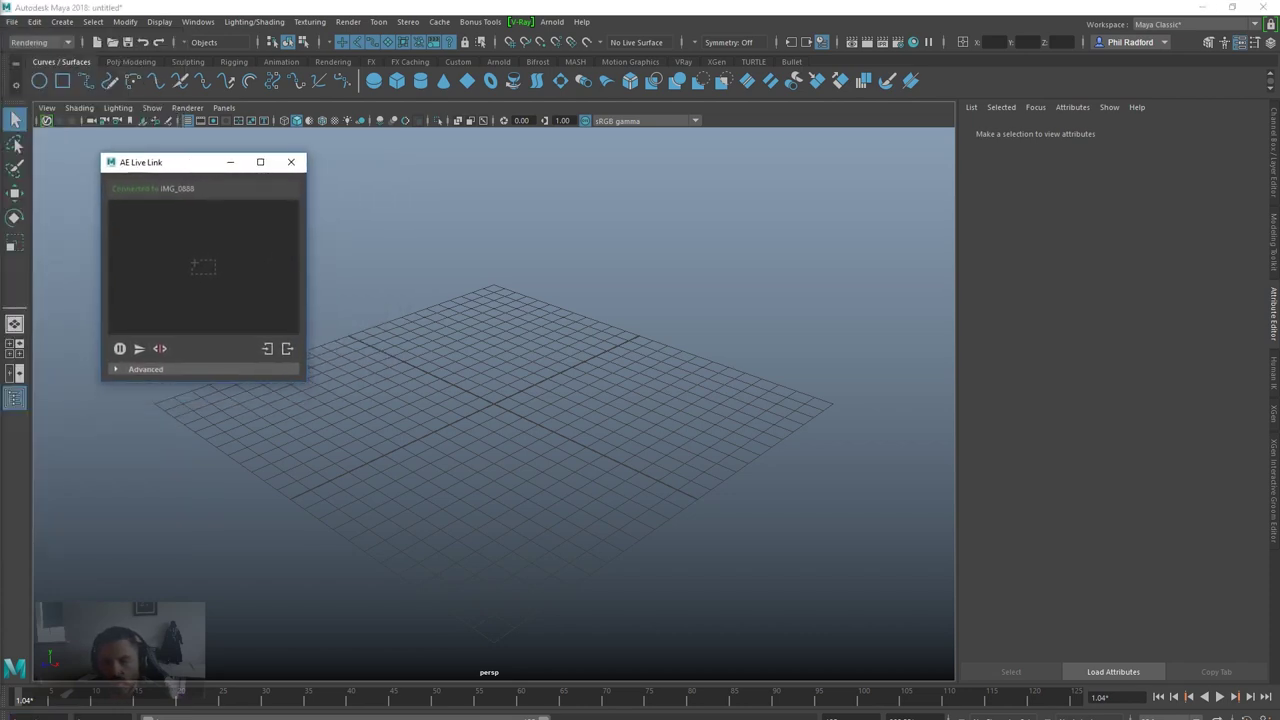
Switch back to After Effects, then move and narrow the Autodesk Maya Live Link panel
key("alt+Tab")
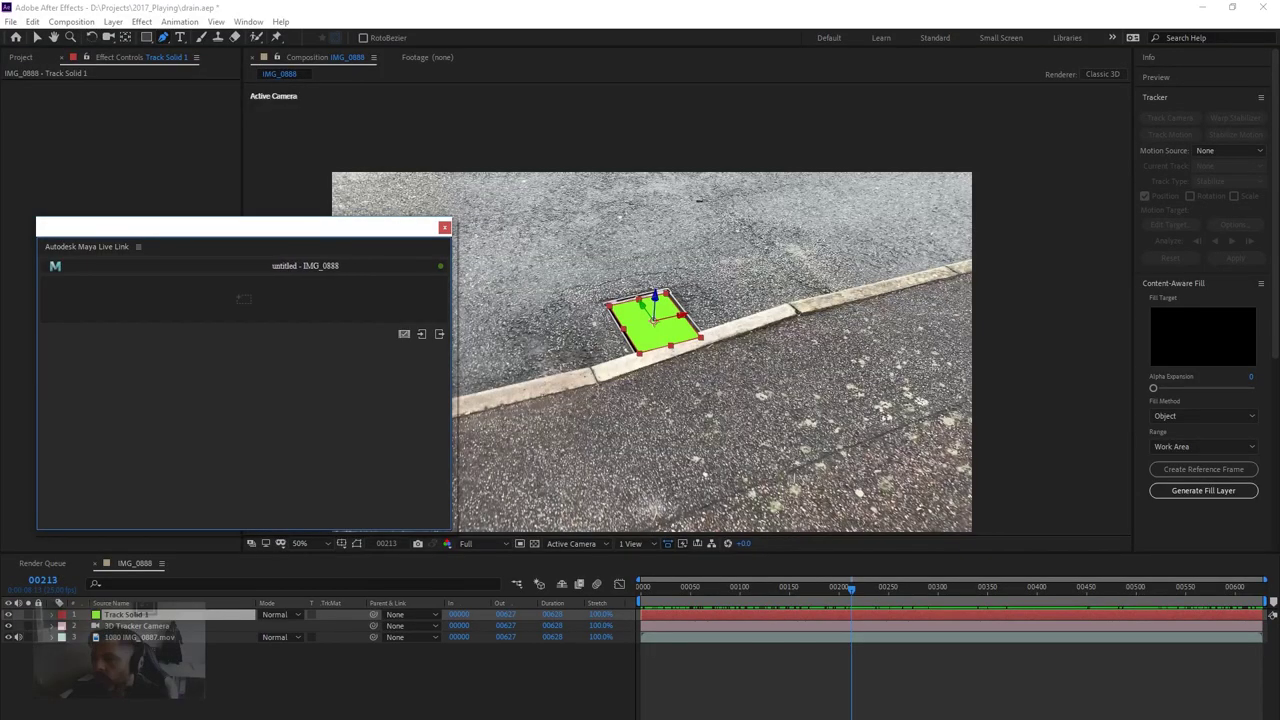
left_click_drag(293, 231, 303, 200)
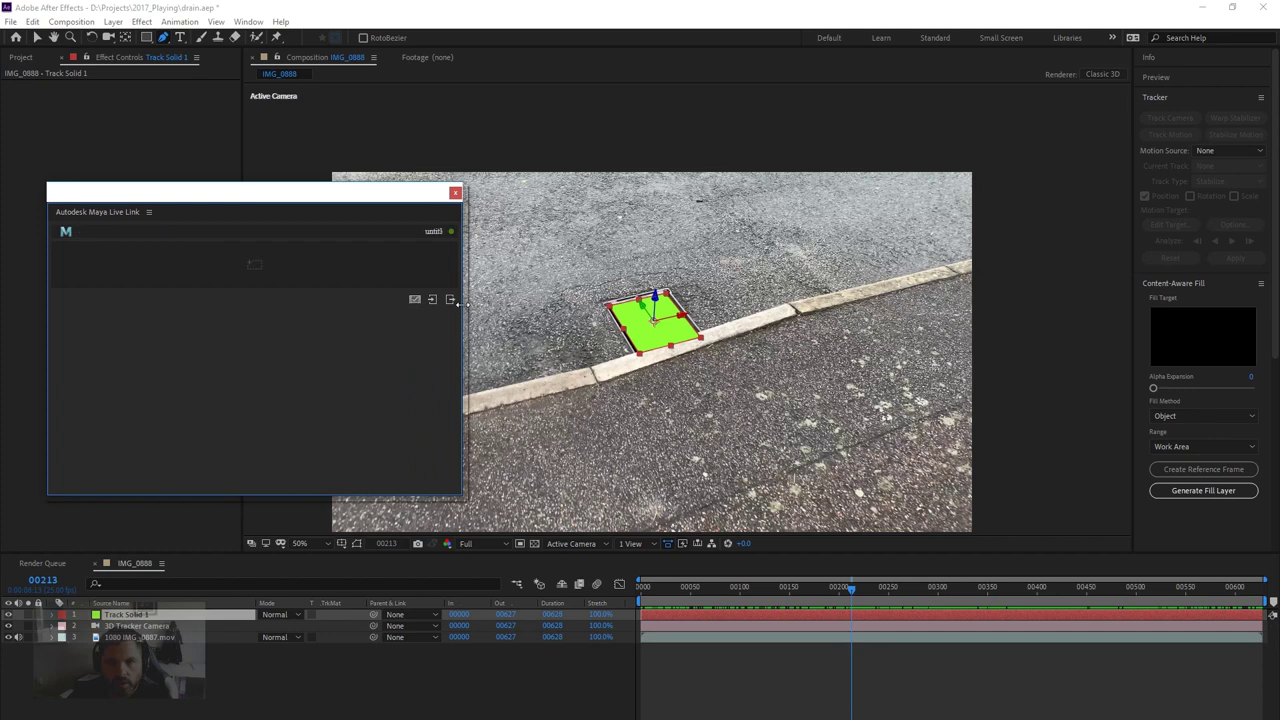
left_click_drag(459, 302, 320, 302)
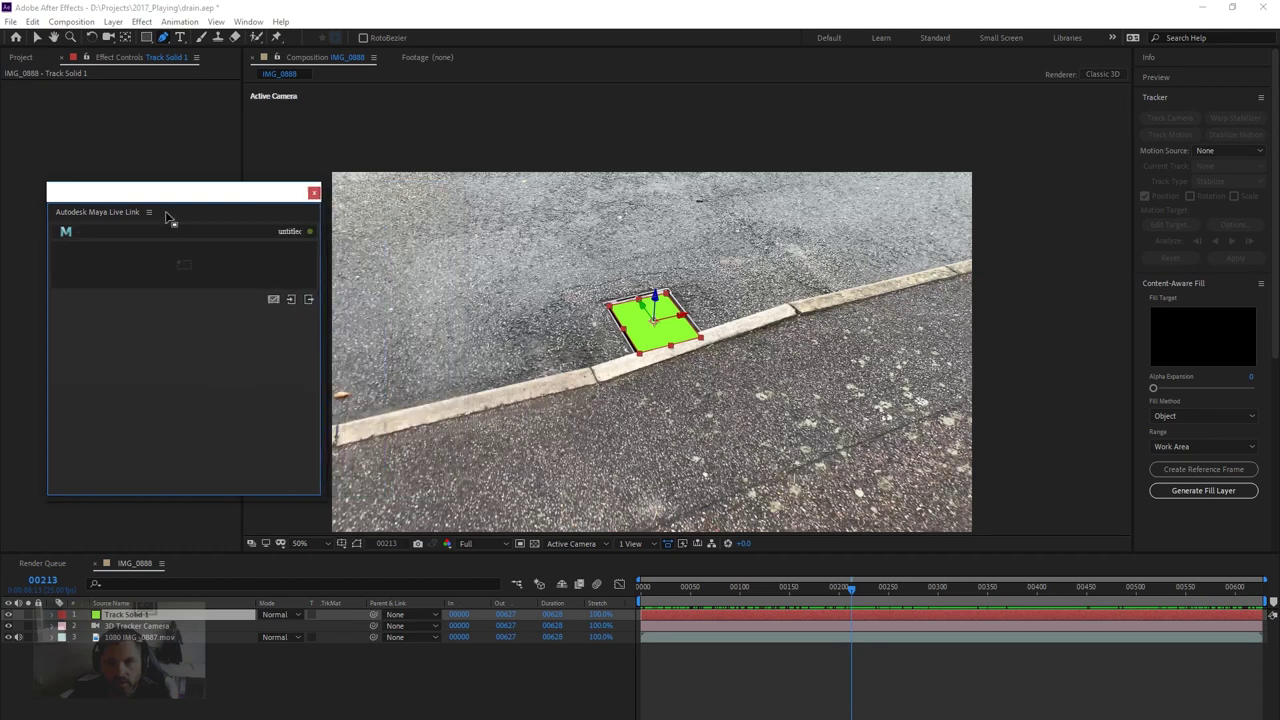
Find where Autodesk Maya Live Link is listed among the extensions, keeping its panel beside the composition view
left_click(11, 21)
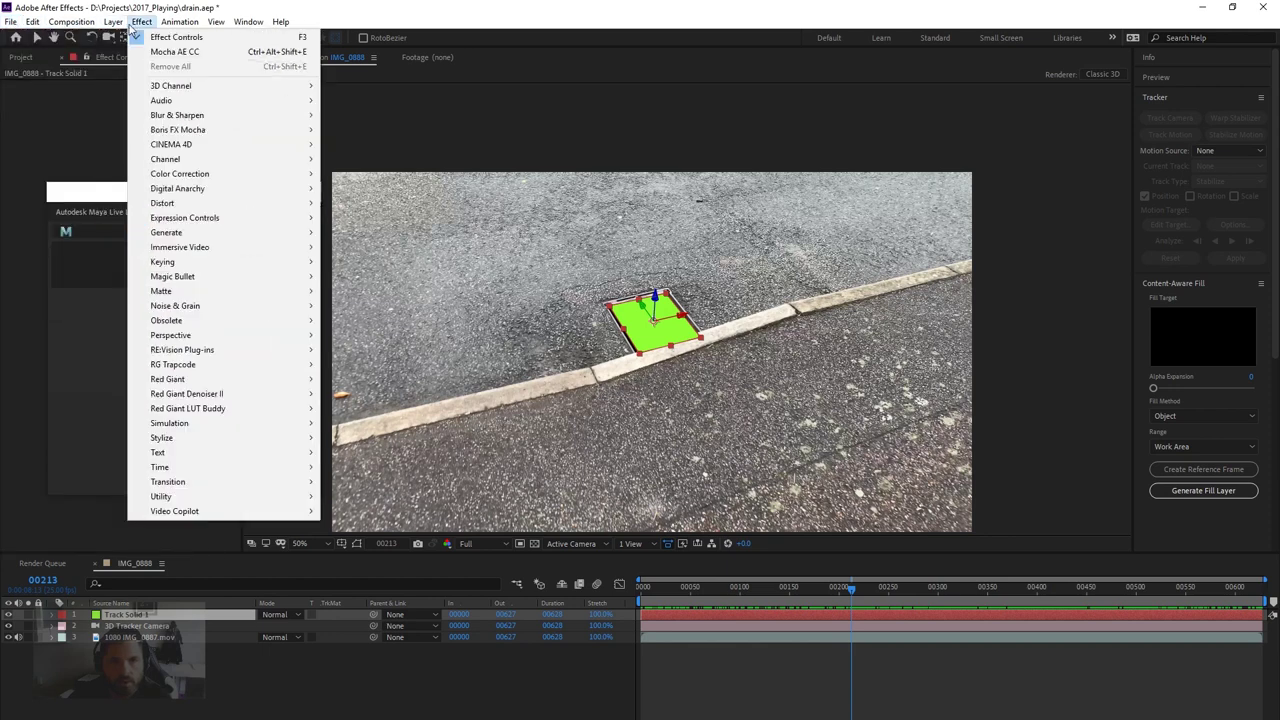
mouse_move(174, 25)
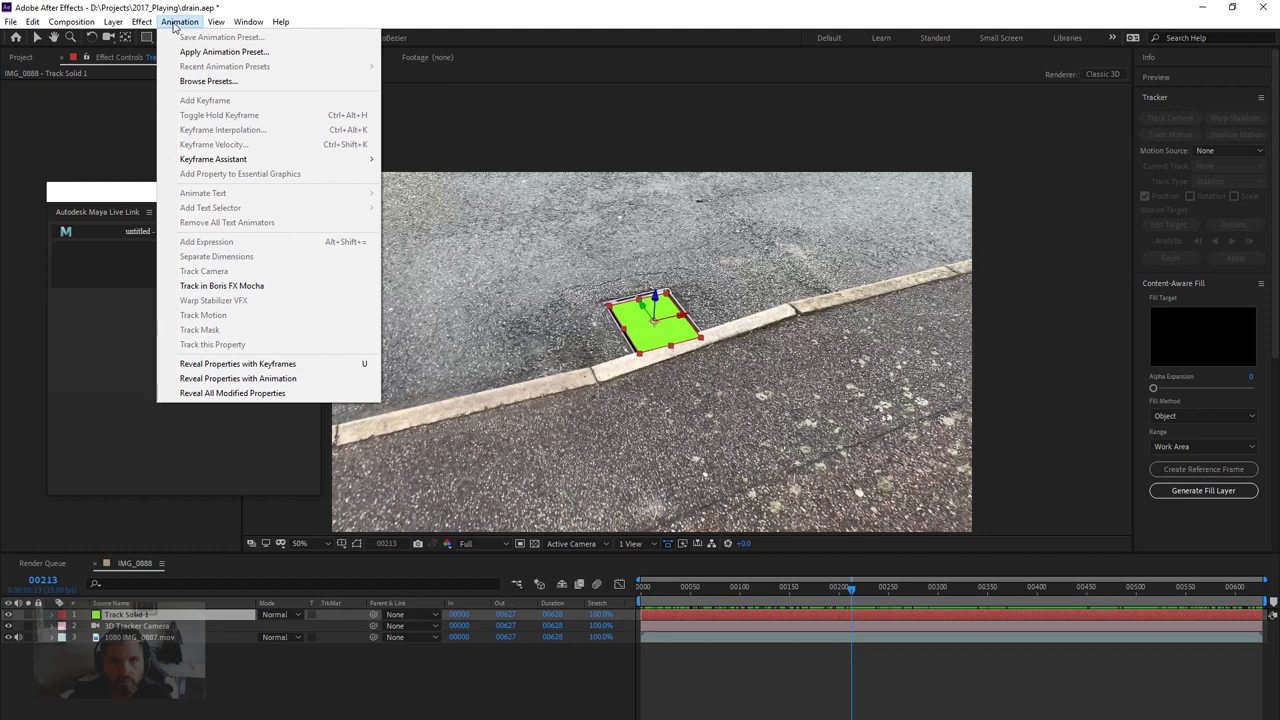
mouse_move(248, 22)
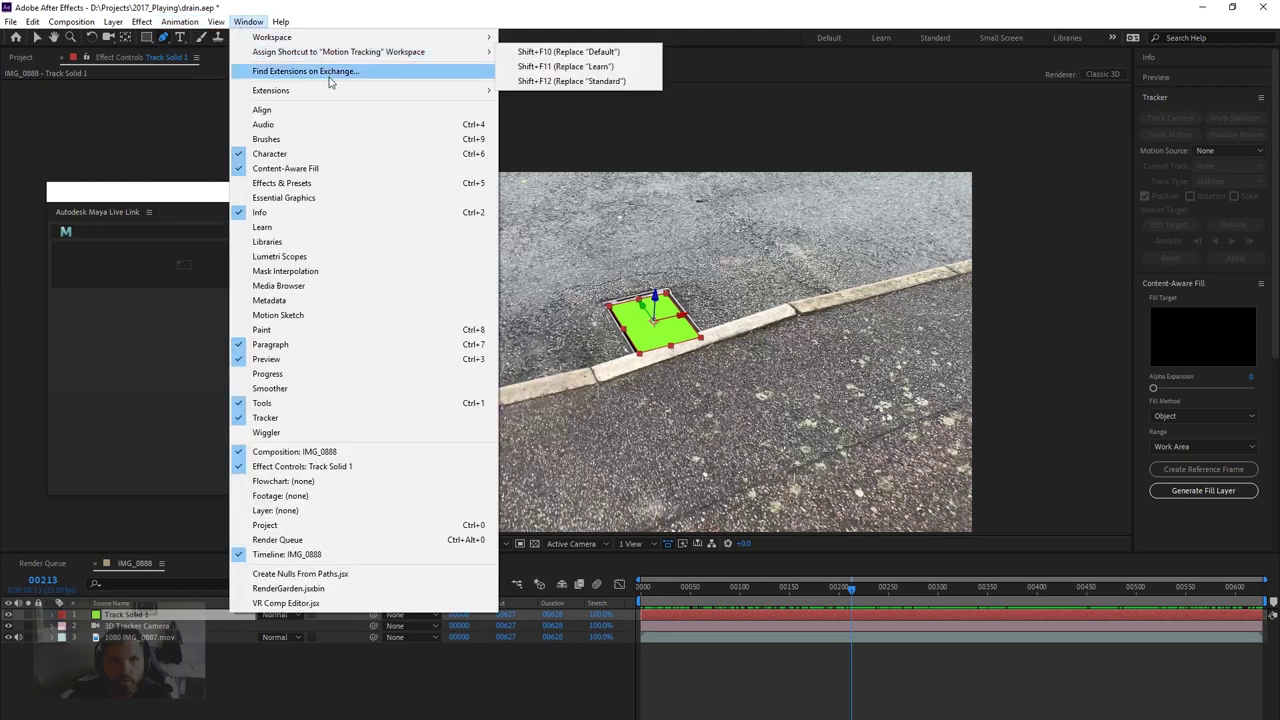
mouse_move(329, 92)
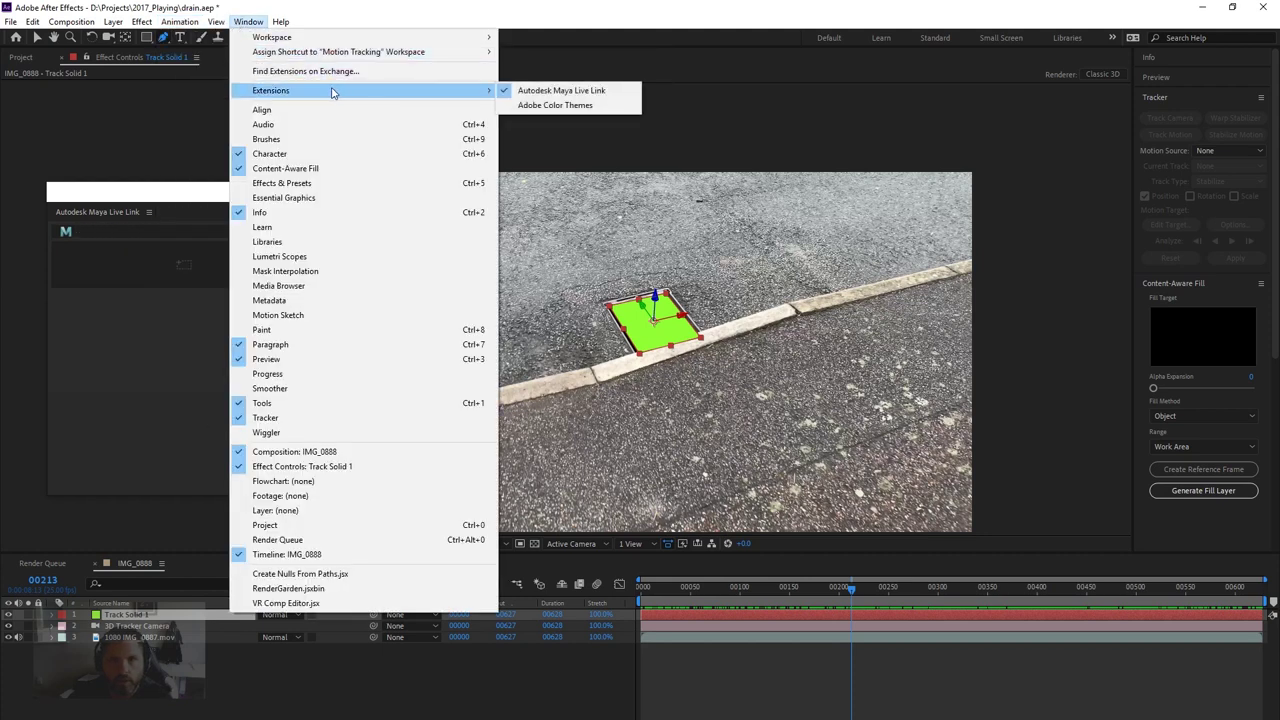
left_click_drag(168, 197, 151, 169)
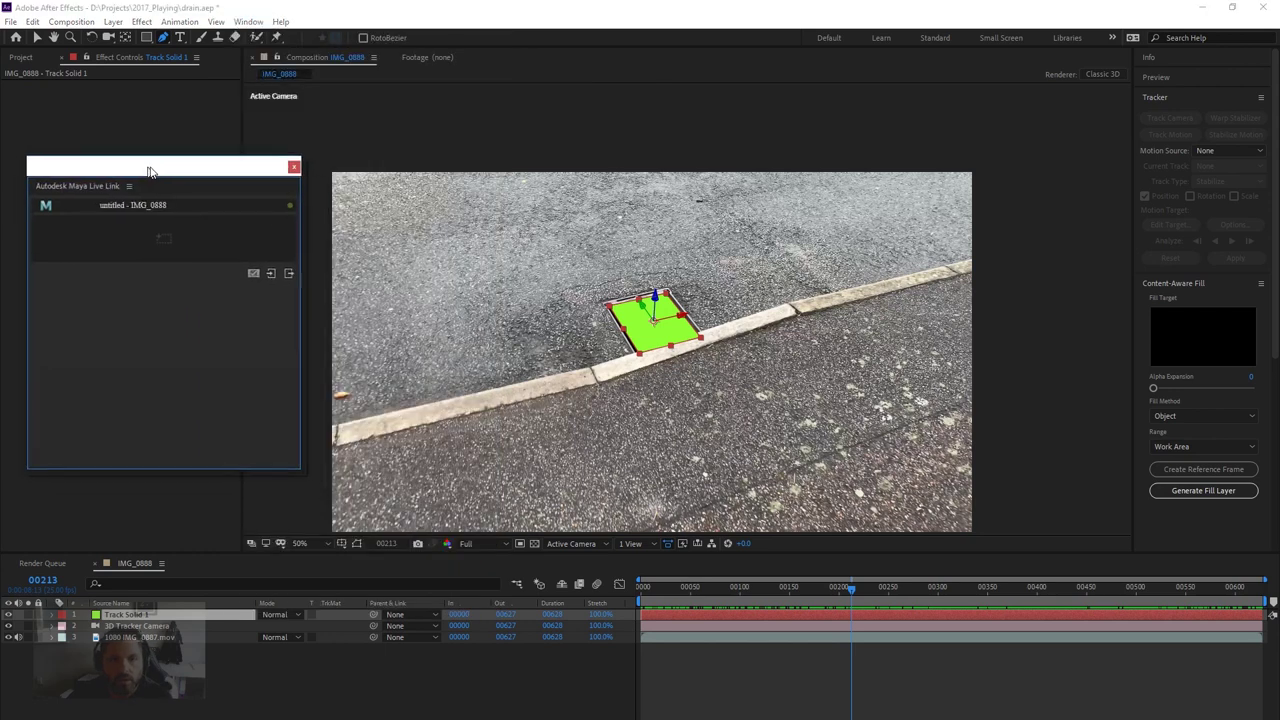
Send the 3D Tracker Camera and Track Solid 1 layers to Maya through the Live Link panel
left_click(160, 627)
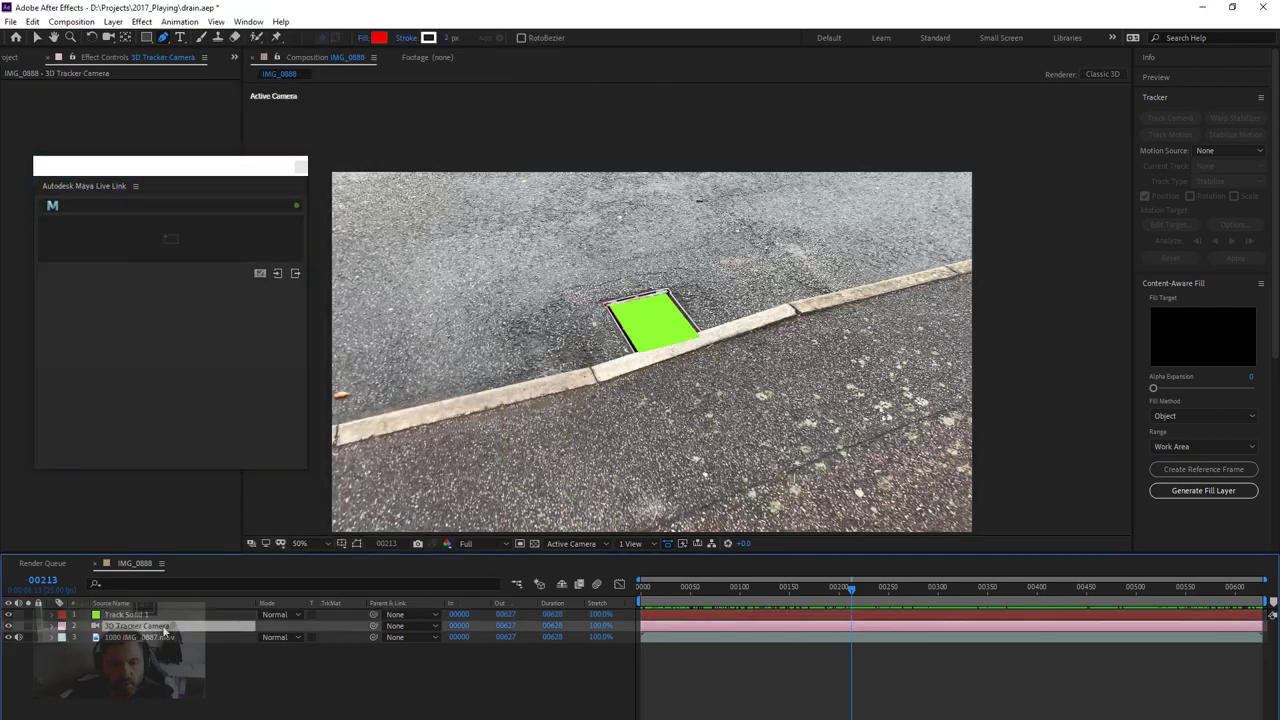
left_click_drag(165, 630, 170, 244)
left_click(125, 614)
left_click_drag(146, 614, 176, 238)
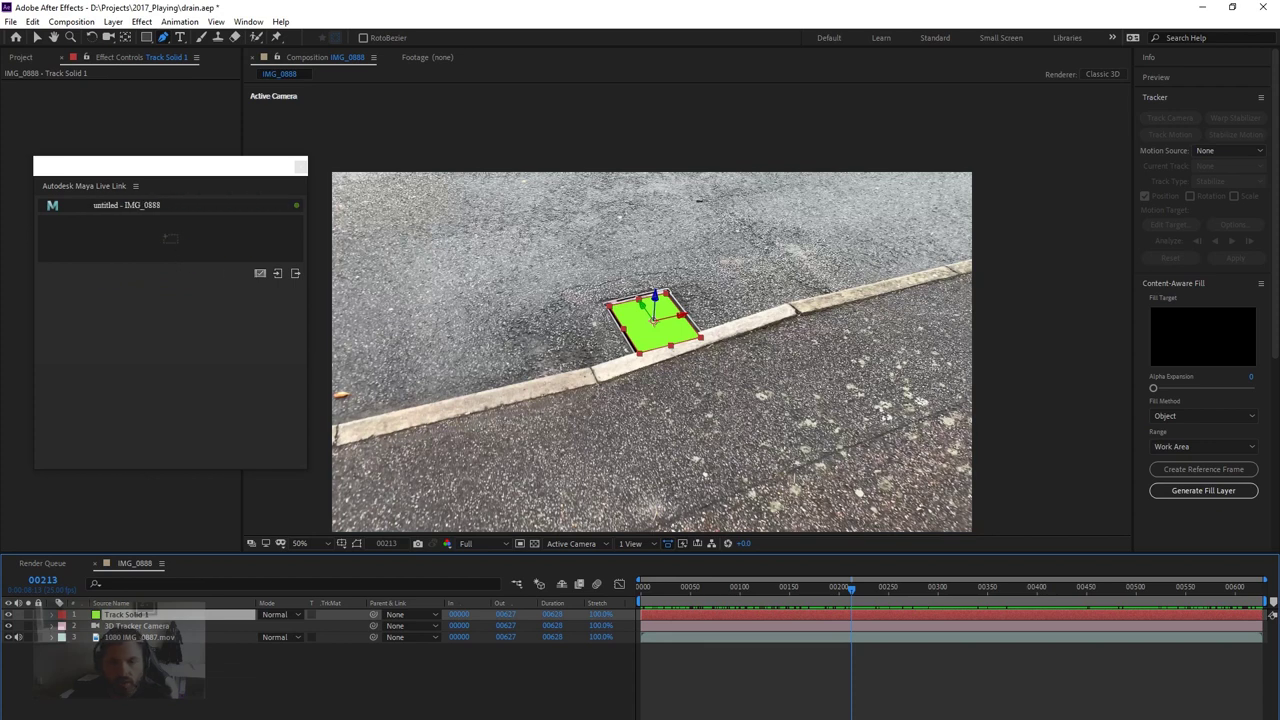
Switch to Maya, open the Outliner, inspect the imported tracker camera and select AE_Track_Solid_1 with the Scale tool
left_click(507, 718)
left_click(580, 700)
left_click(481, 711)
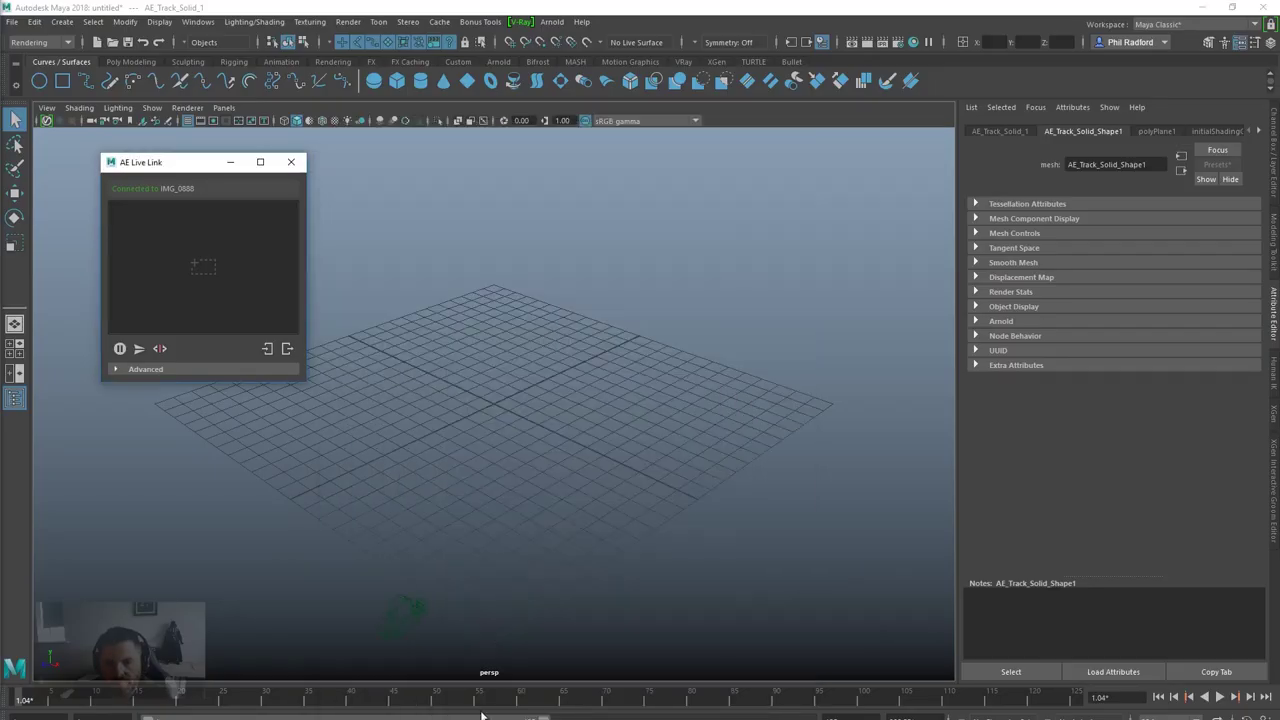
left_click(198, 21)
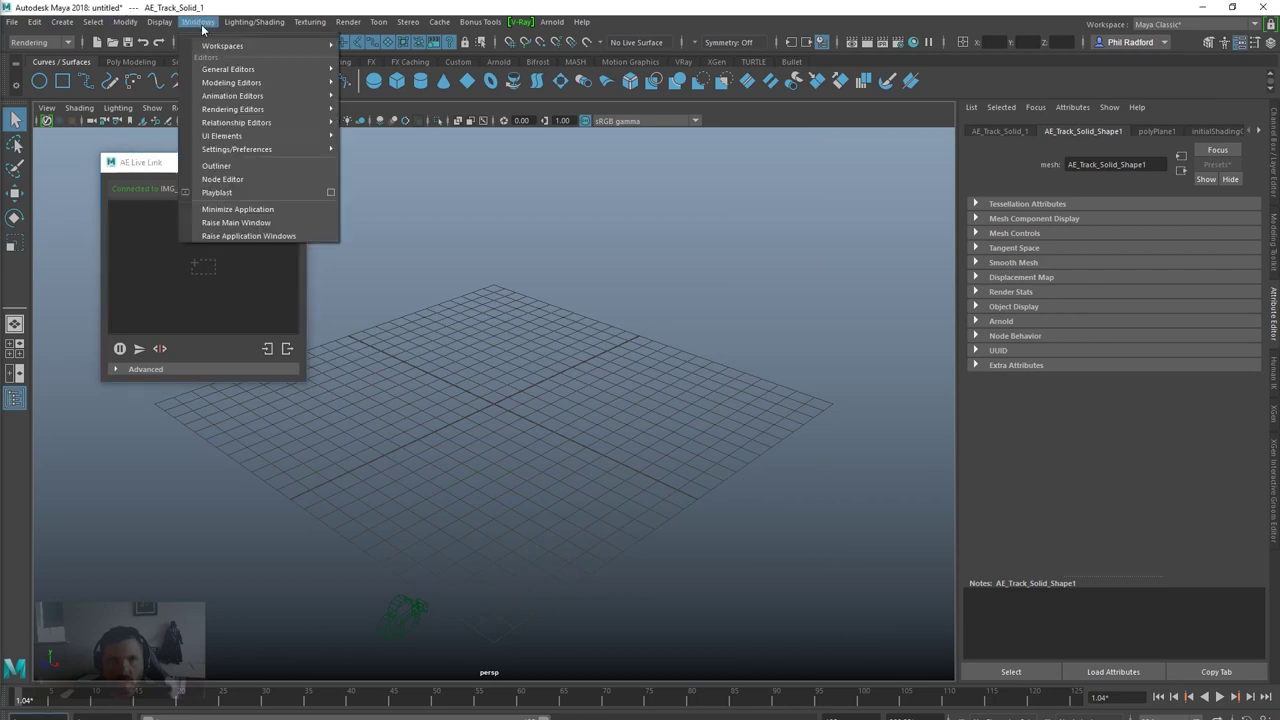
left_click(271, 166)
left_click_drag(755, 208, 770, 156)
left_click(741, 256)
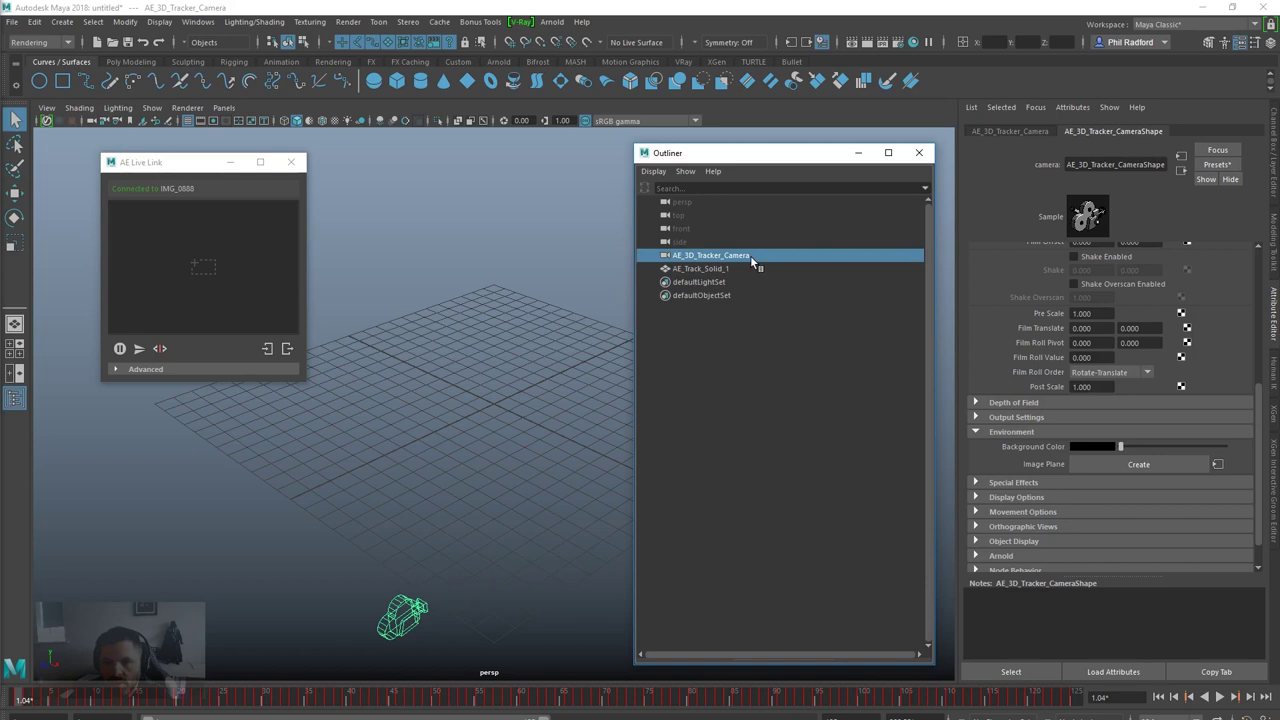
left_click(724, 269)
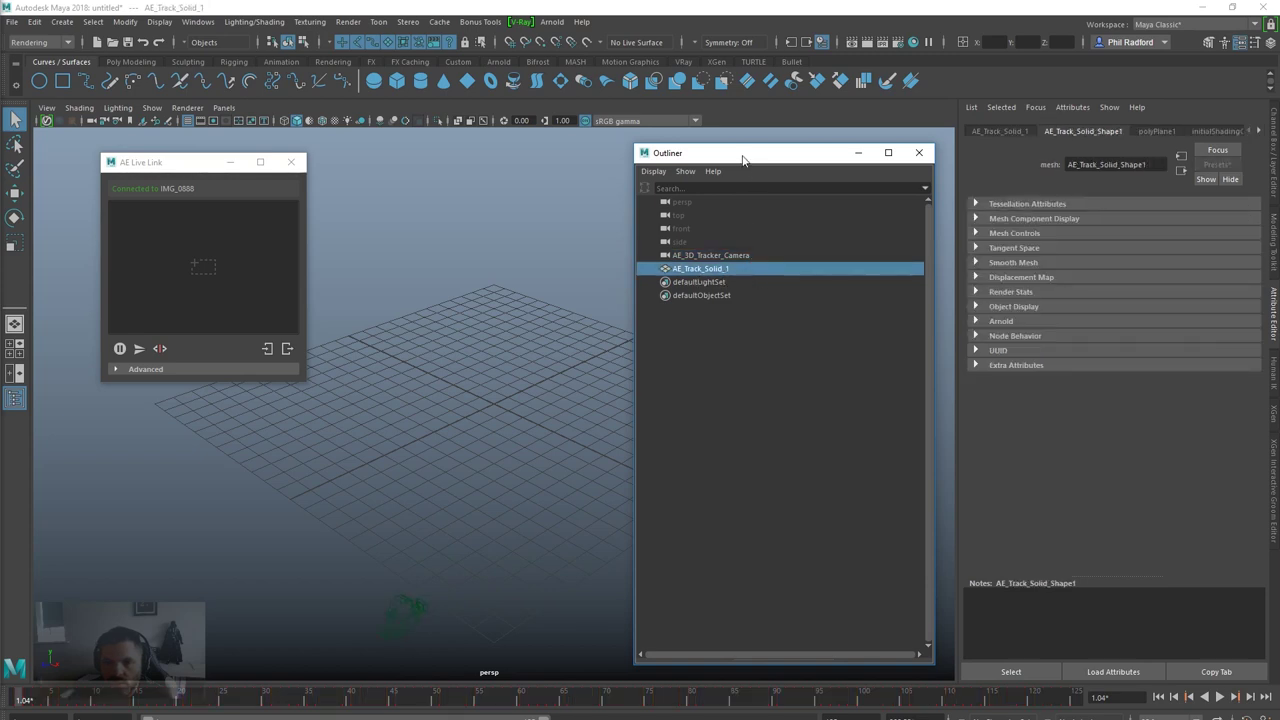
left_click_drag(743, 160, 976, 161)
key("r")
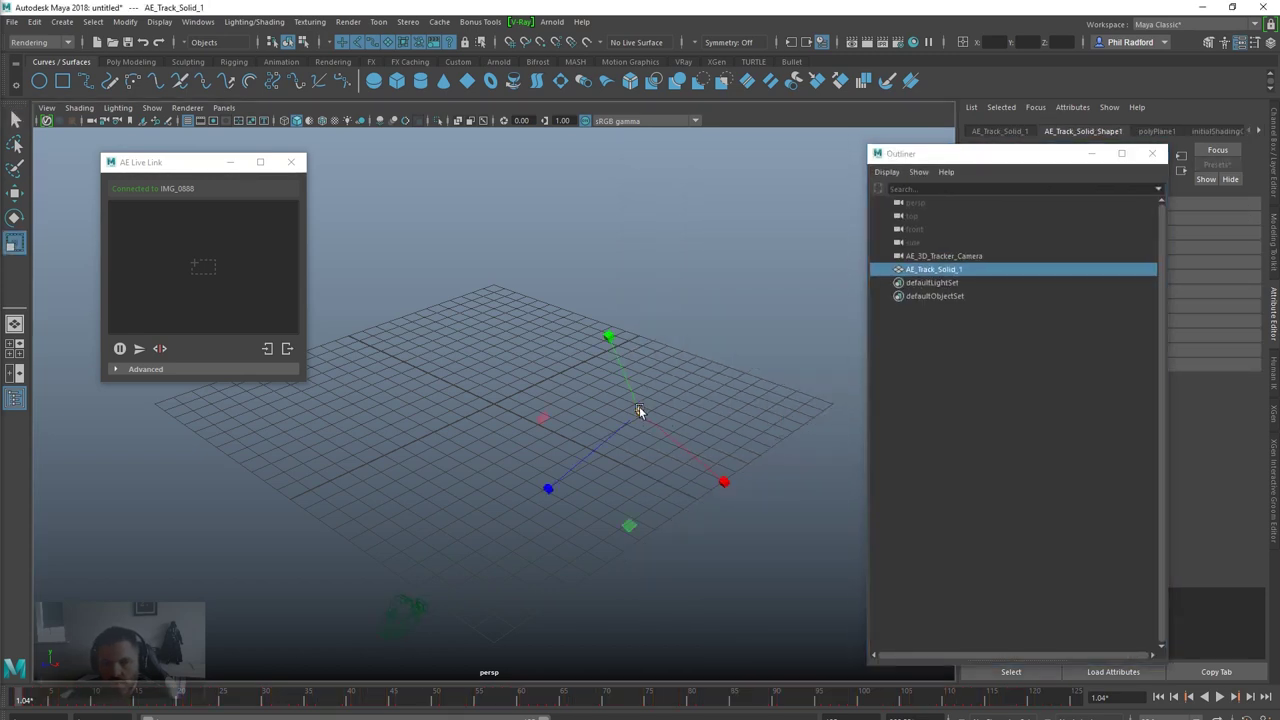
Look through AE_3D_Tracker_Camera in the viewport and scrub the timeline to check the camera motion on the solid
left_click(223, 107)
mouse_move(245, 123)
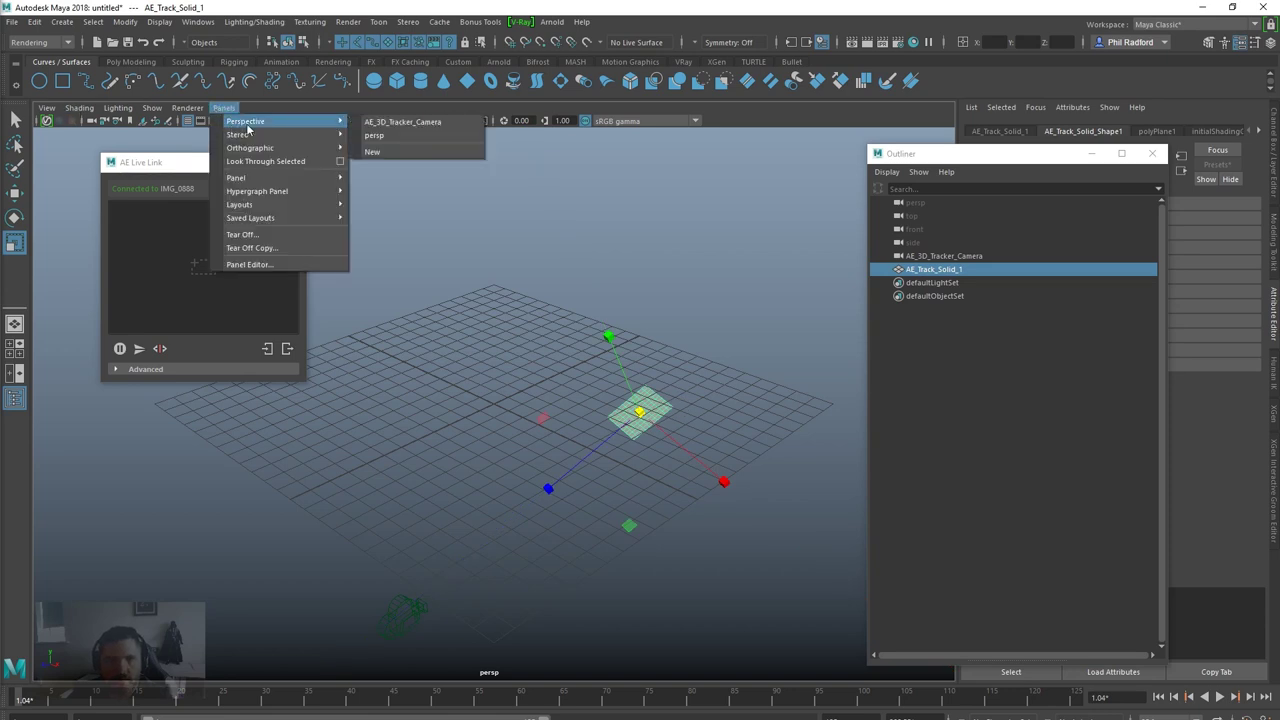
left_click(403, 123)
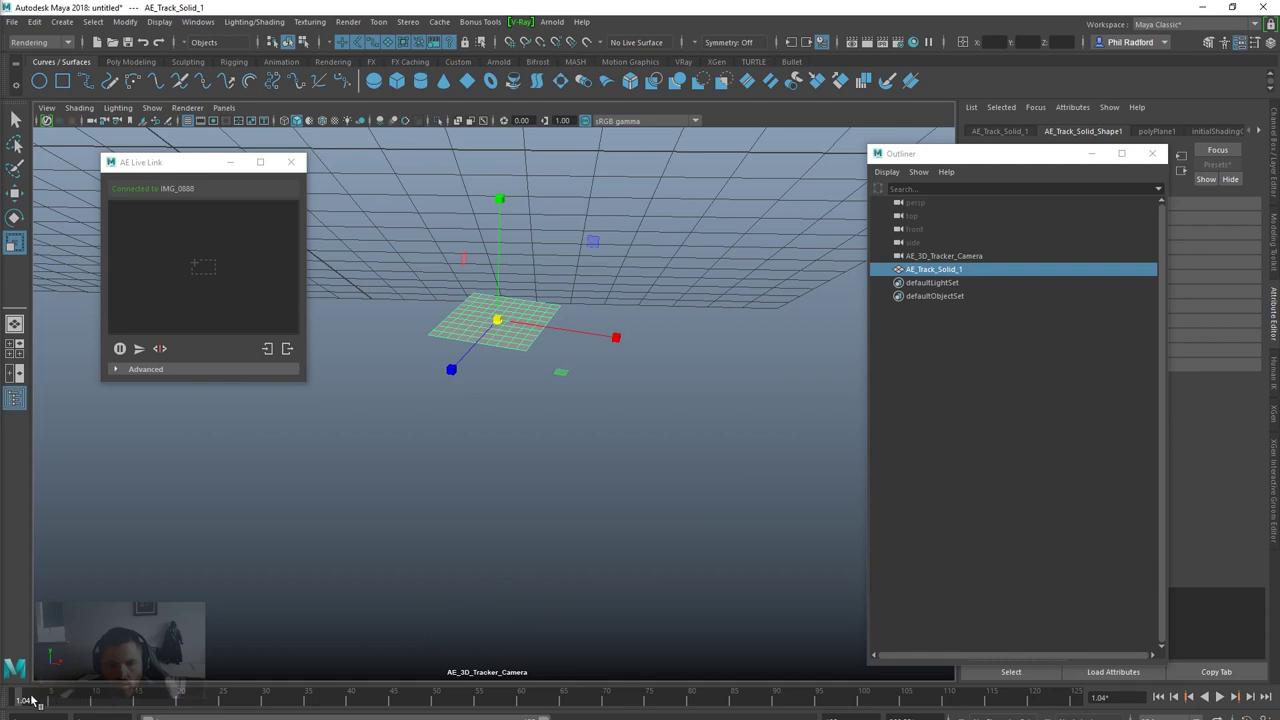
left_click_drag(32, 704, 248, 702)
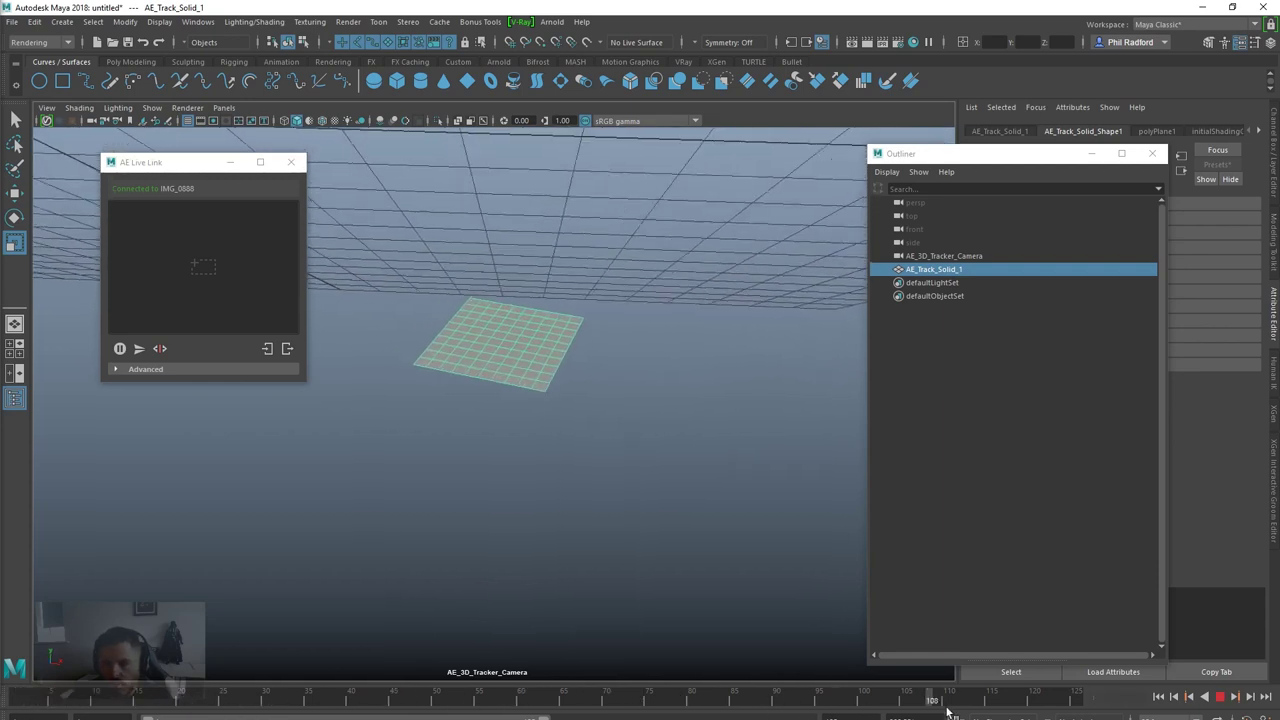
left_click_drag(402, 700, 17, 700)
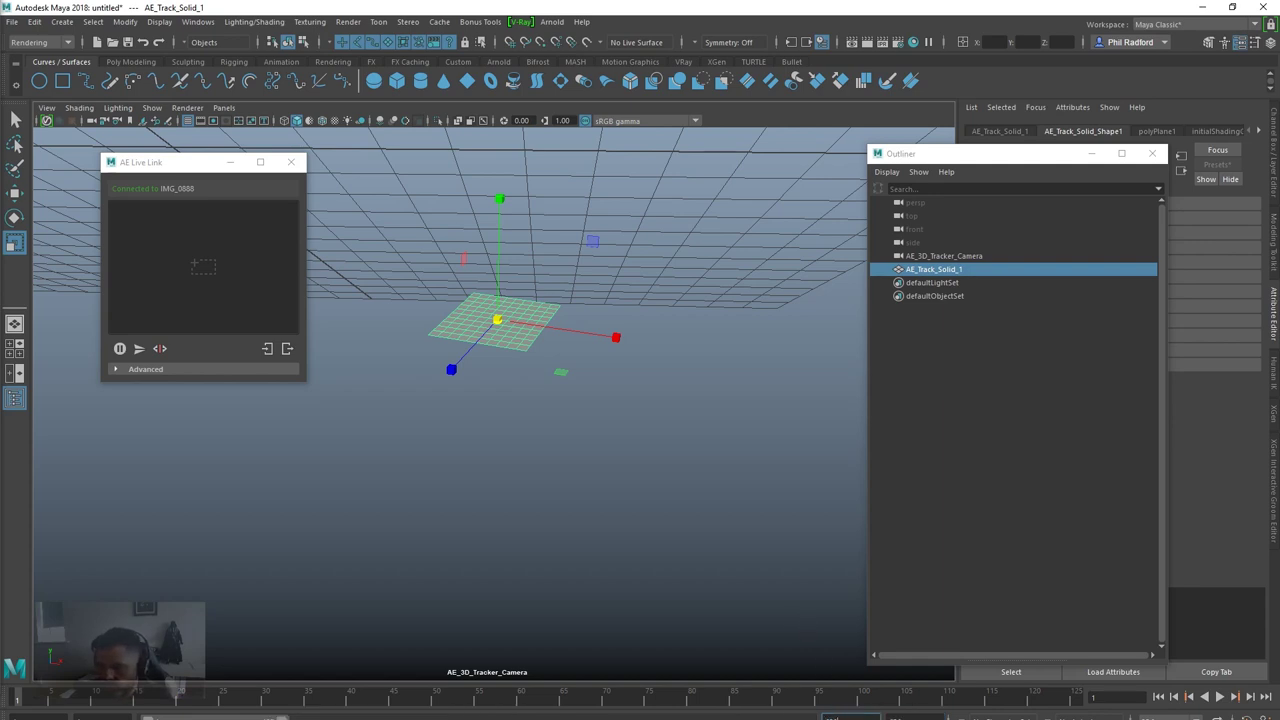
Extend the playback range to cover the full length of the tracked shot, with the current time at its start
key("Return")
left_click_drag(226, 700, 12, 700)
key("Escape")
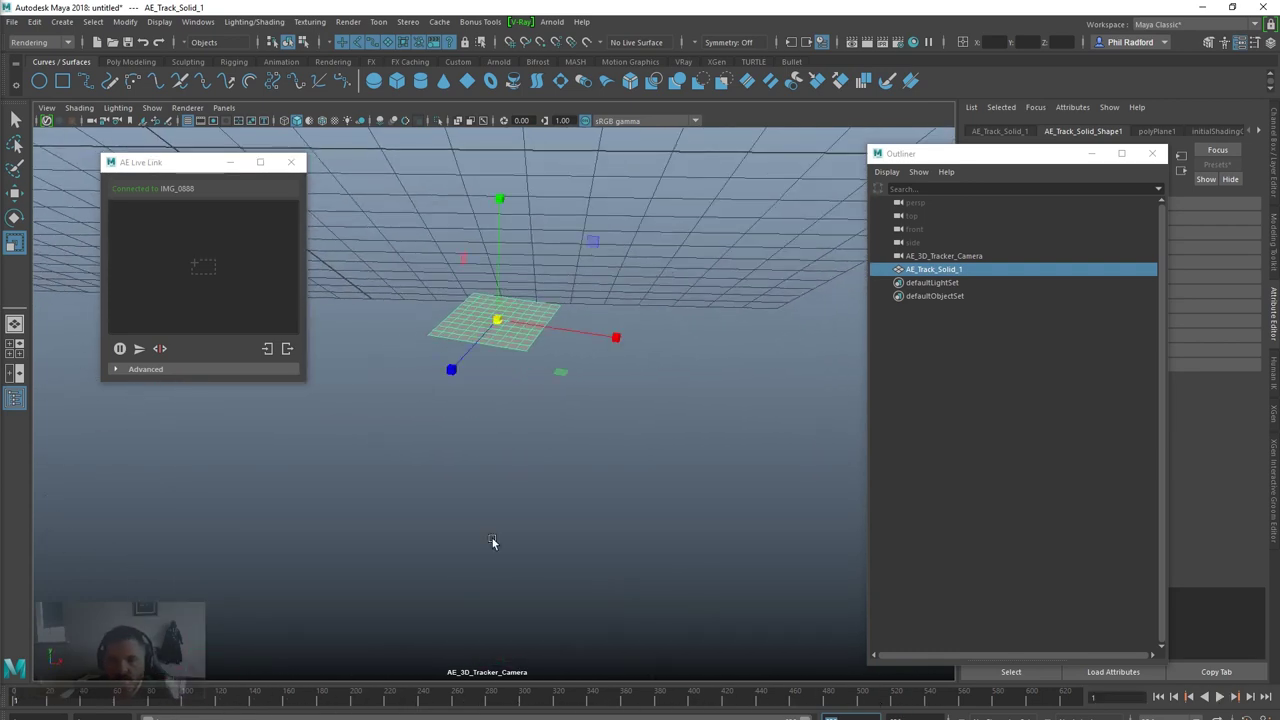
Move the Live Link and Outliner windows aside, select AE_3D_Tracker_Camera and create an image plane in its Environment attributes
left_click_drag(205, 167, 0, 167)
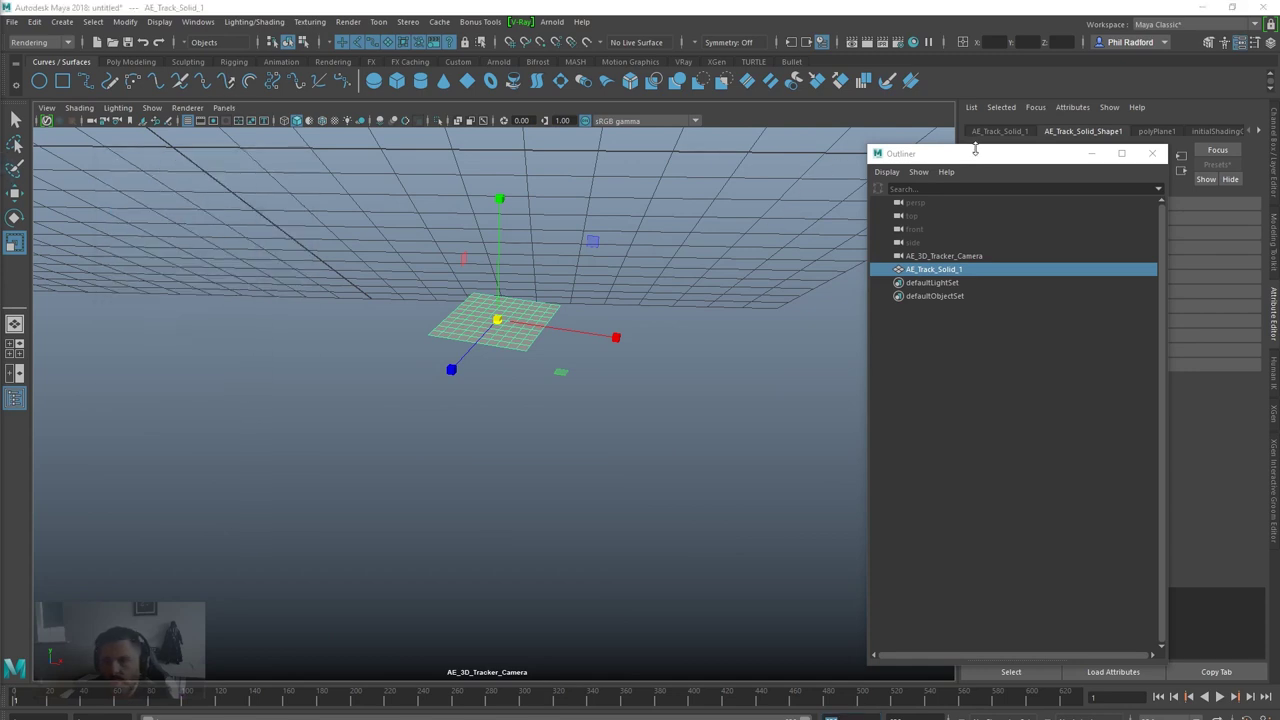
left_click_drag(975, 150, 760, 142)
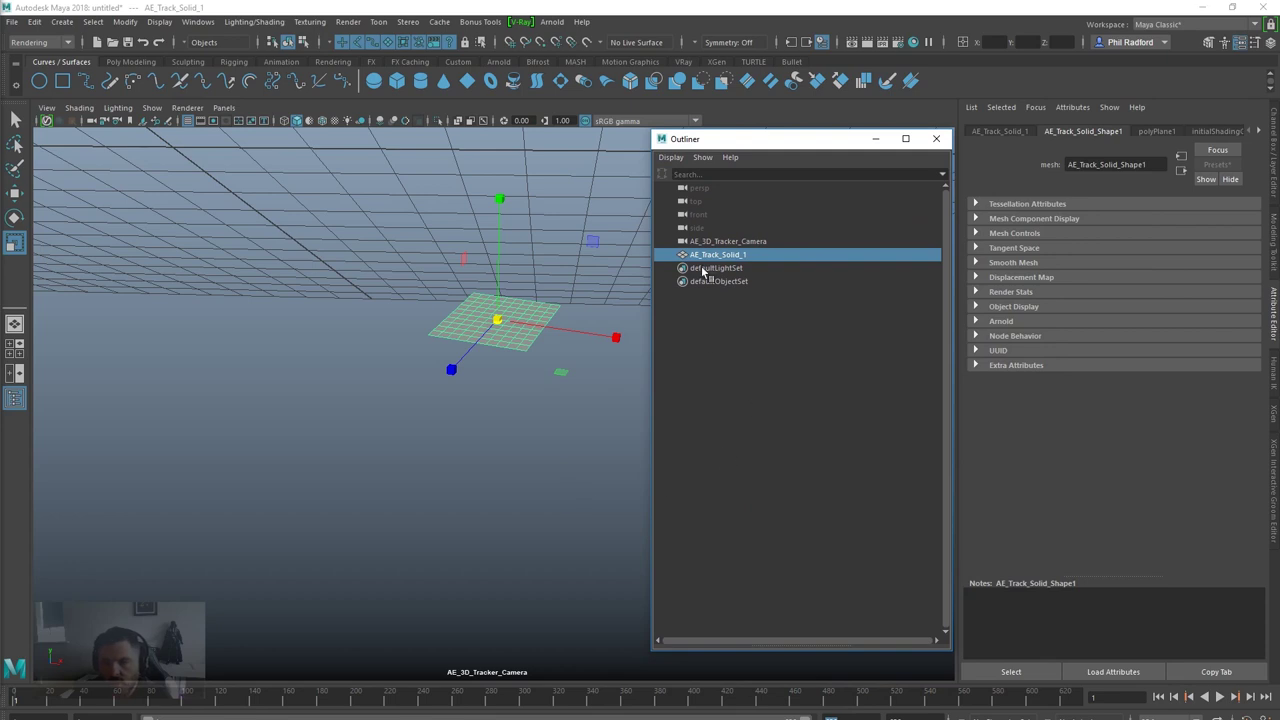
left_click(722, 242)
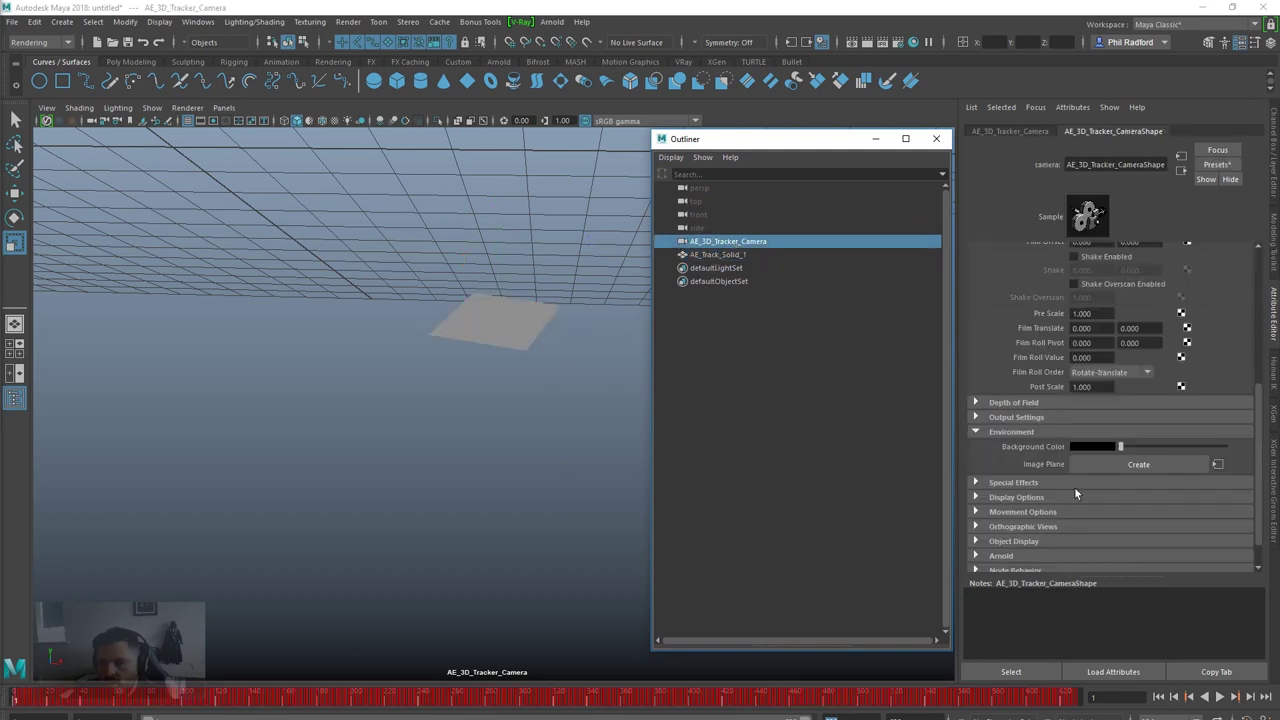
left_click(1126, 463)
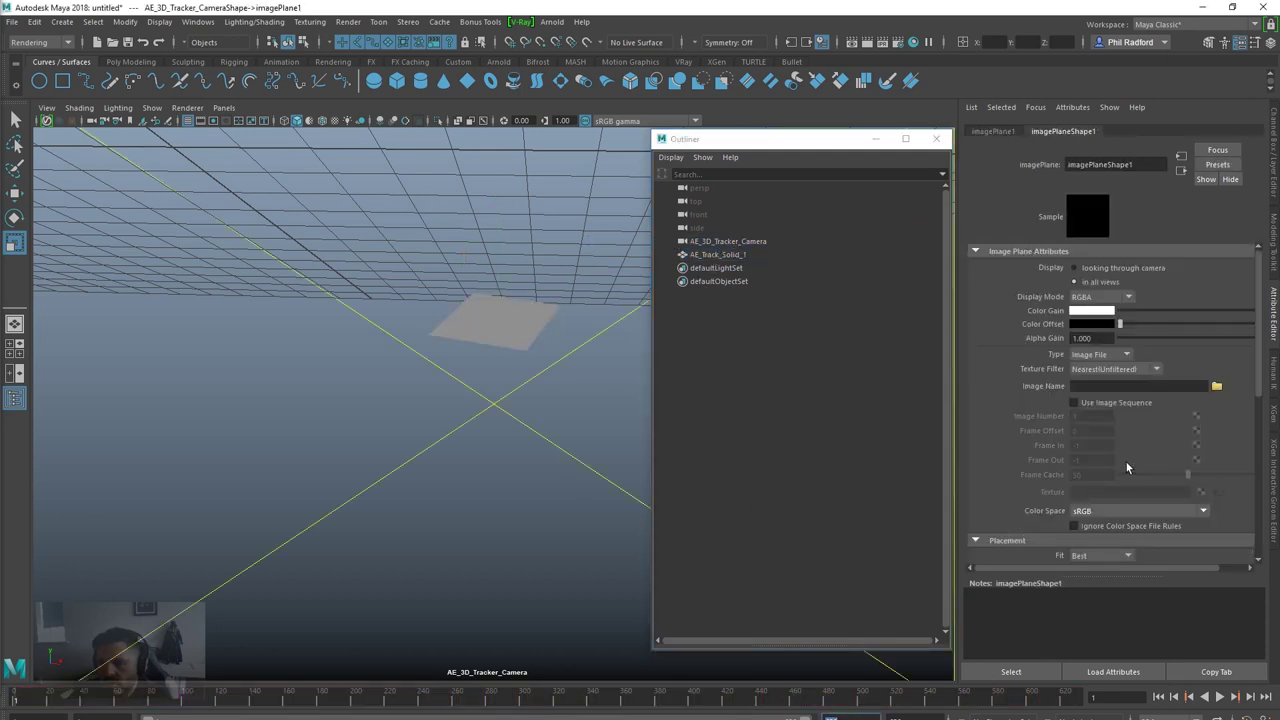
Load IMG_0888.00000.png from the IMG_0888 folder into the image plane and turn on Use Image Sequence
left_click(1216, 386)
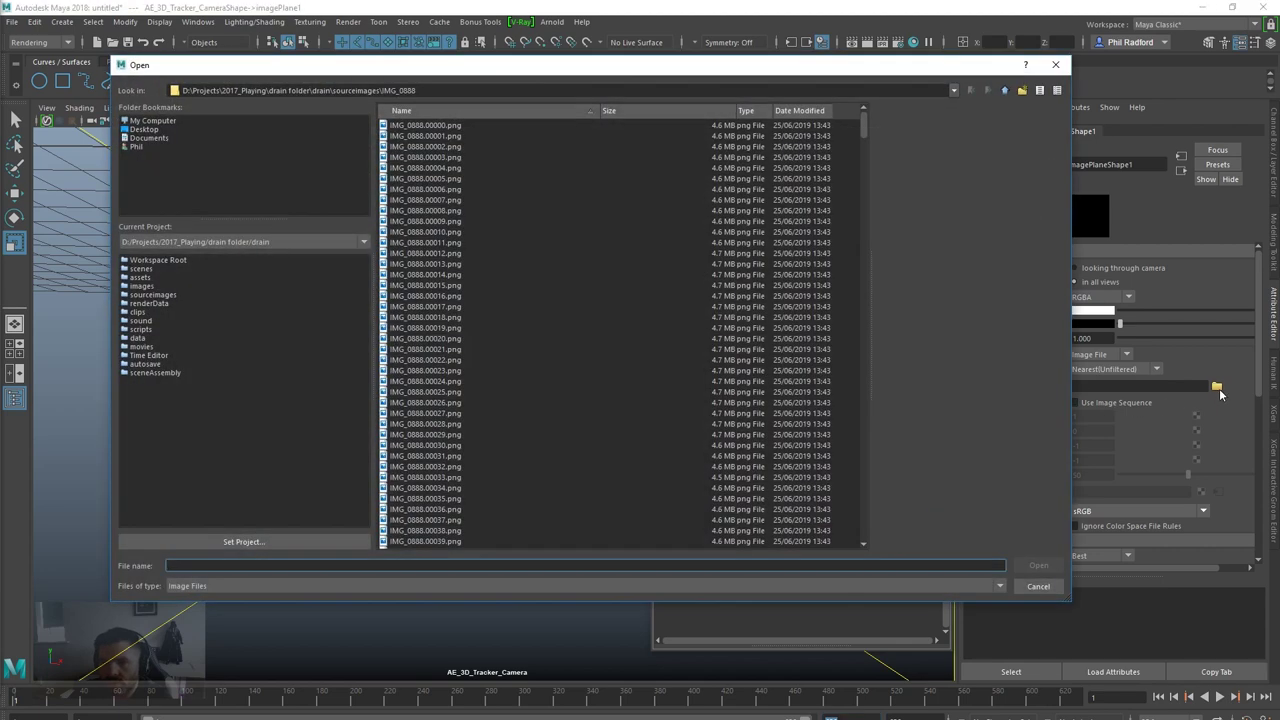
left_click(453, 126)
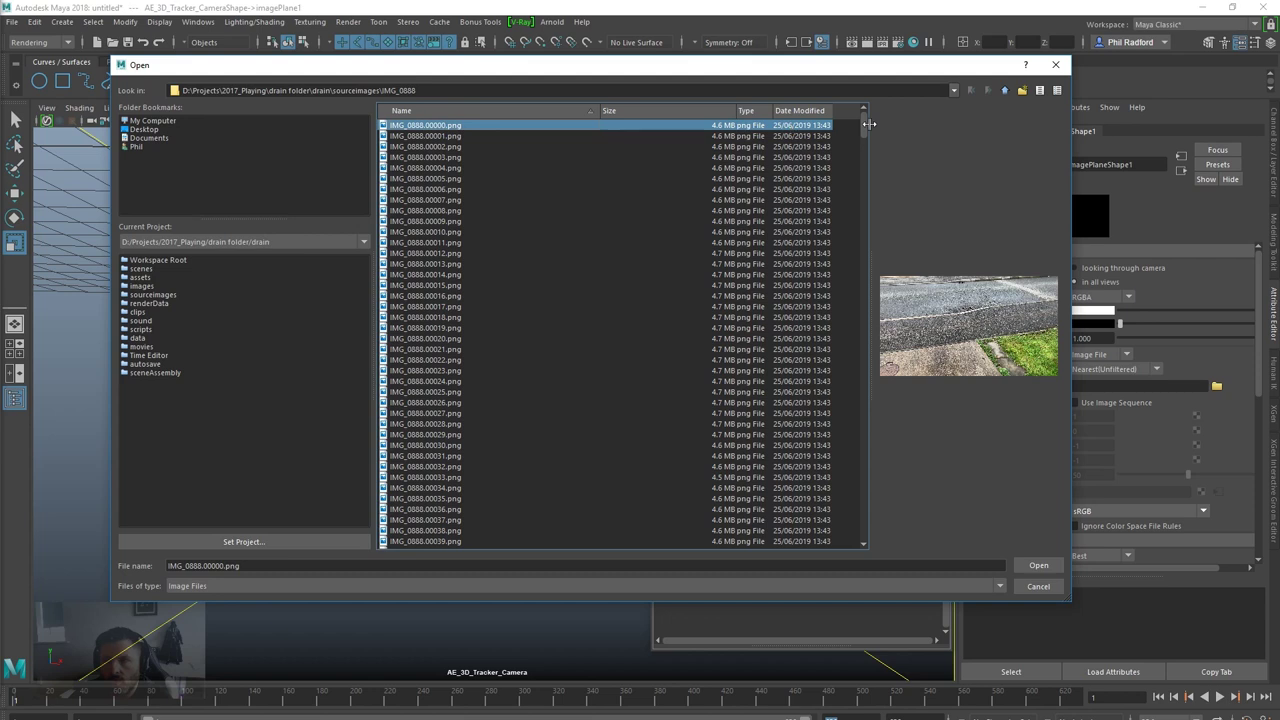
left_click_drag(866, 131, 883, 565)
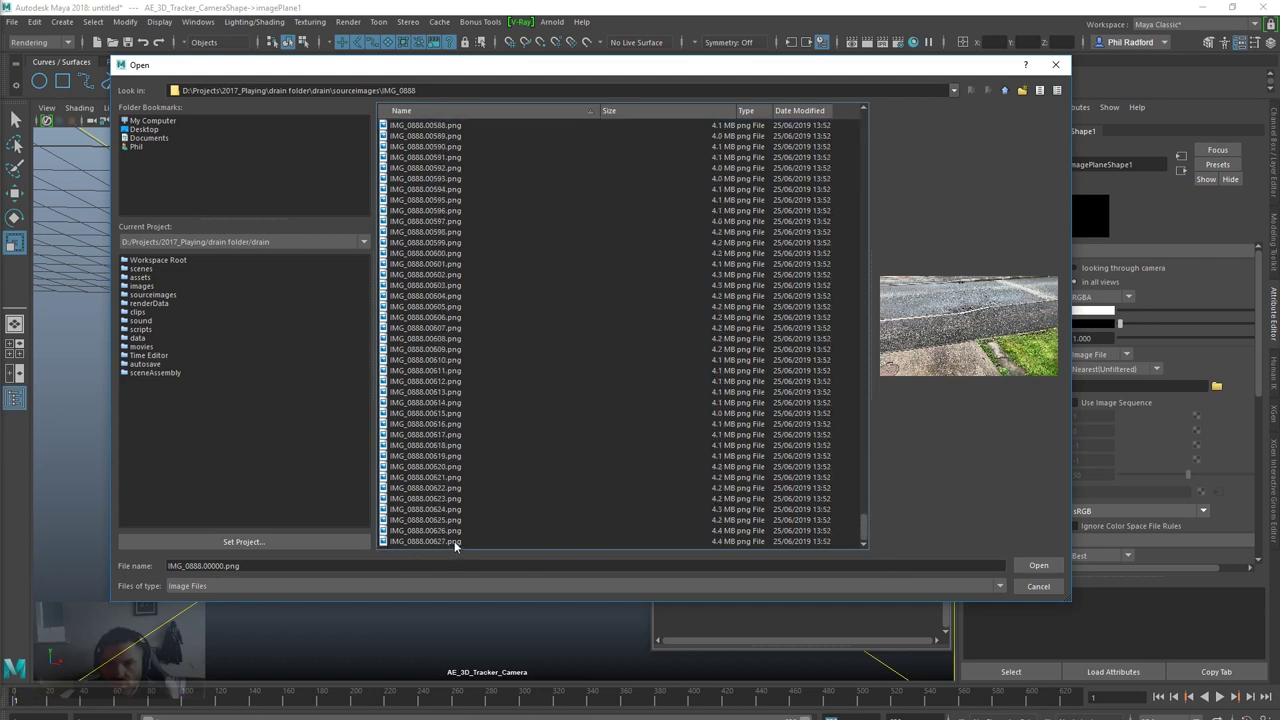
left_click(1058, 567)
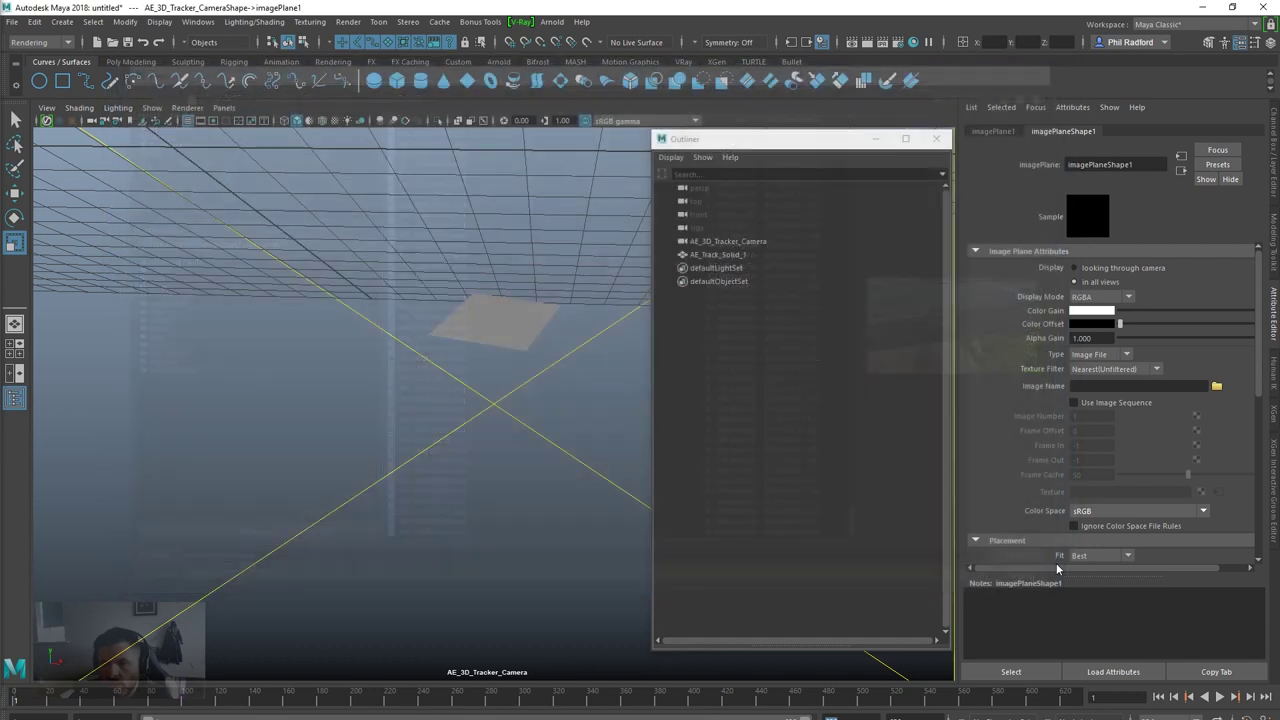
mouse_move(757, 141)
left_mouse_down()
mouse_move(729, 154)
mouse_move(740, 153)
left_mouse_up()
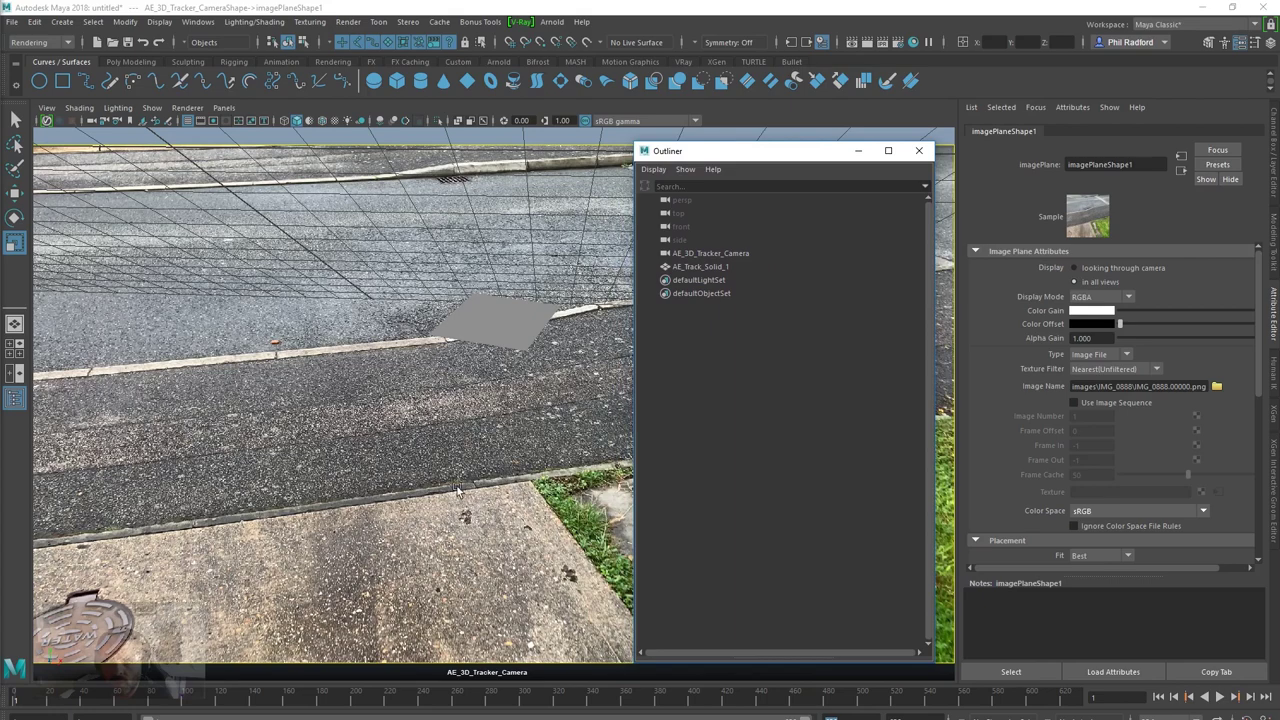
left_click(1075, 401)
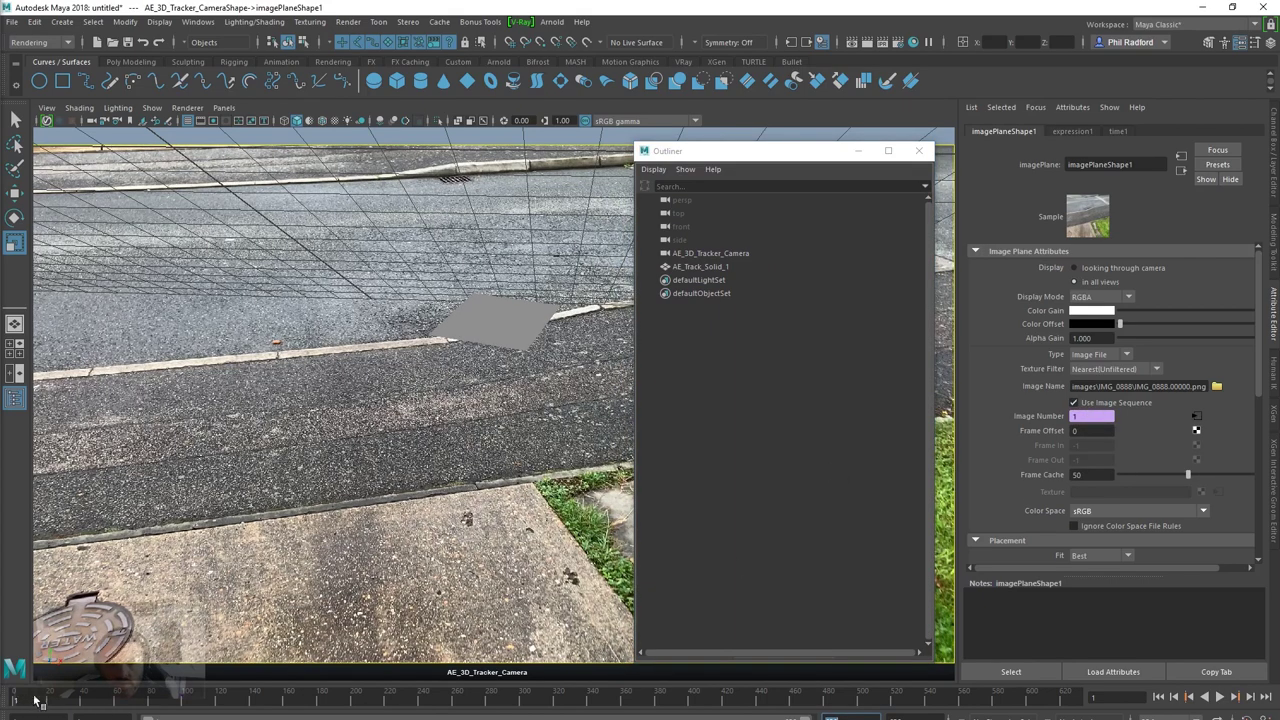
Play the footage, go to frame 325 and rotate AE_Track_Solid_1 to line it up with the drain
key("alt+v")
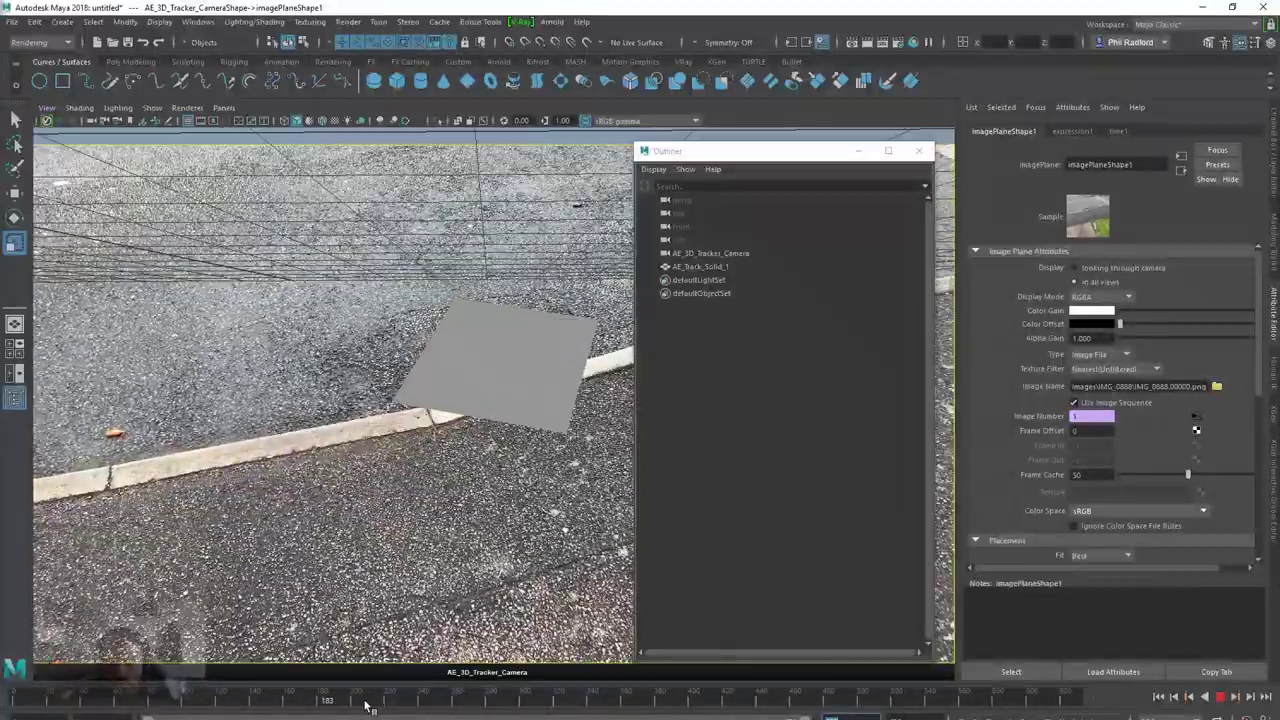
left_click(565, 702)
left_click(433, 474)
key("e")
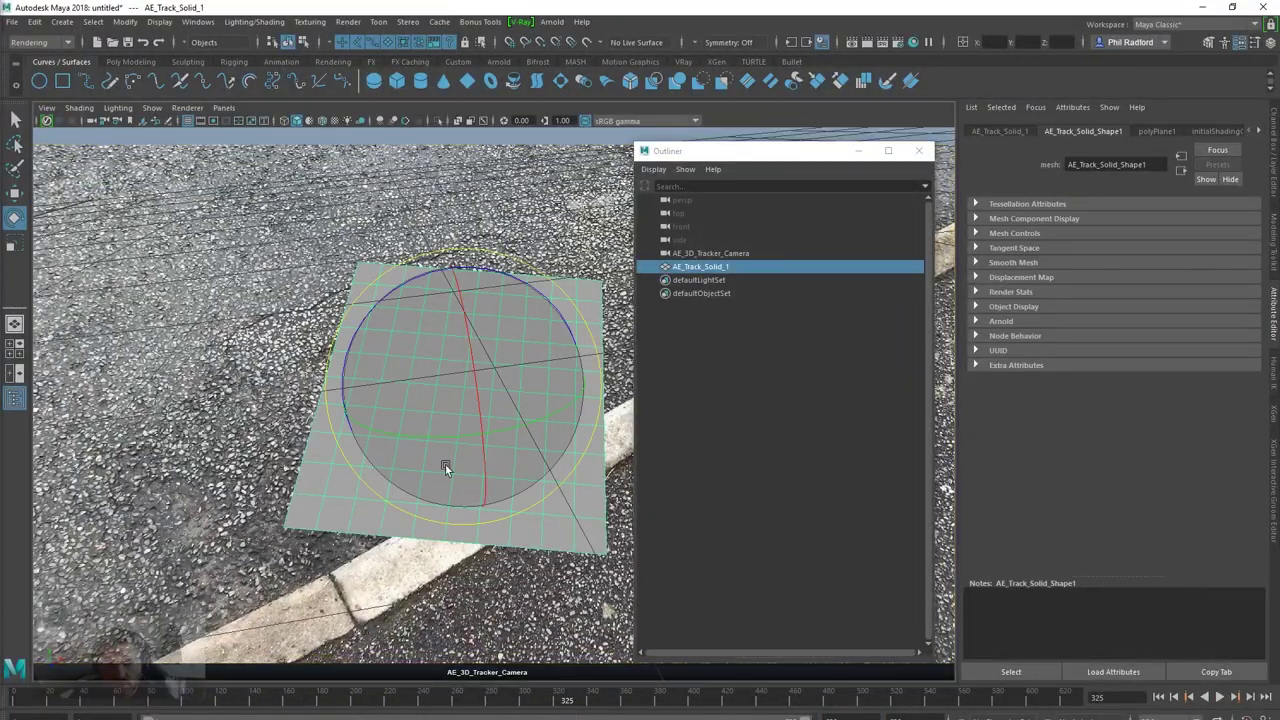
left_click_drag(431, 435, 423, 399)
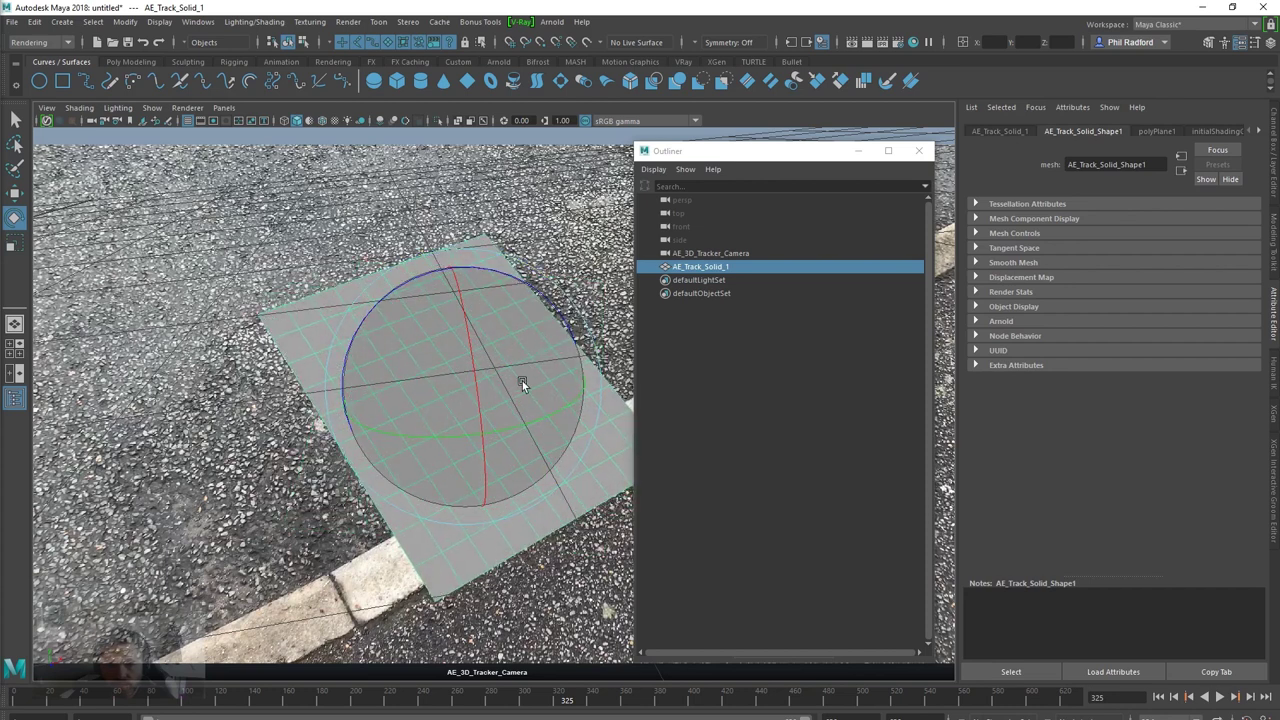
left_click_drag(522, 381, 511, 368)
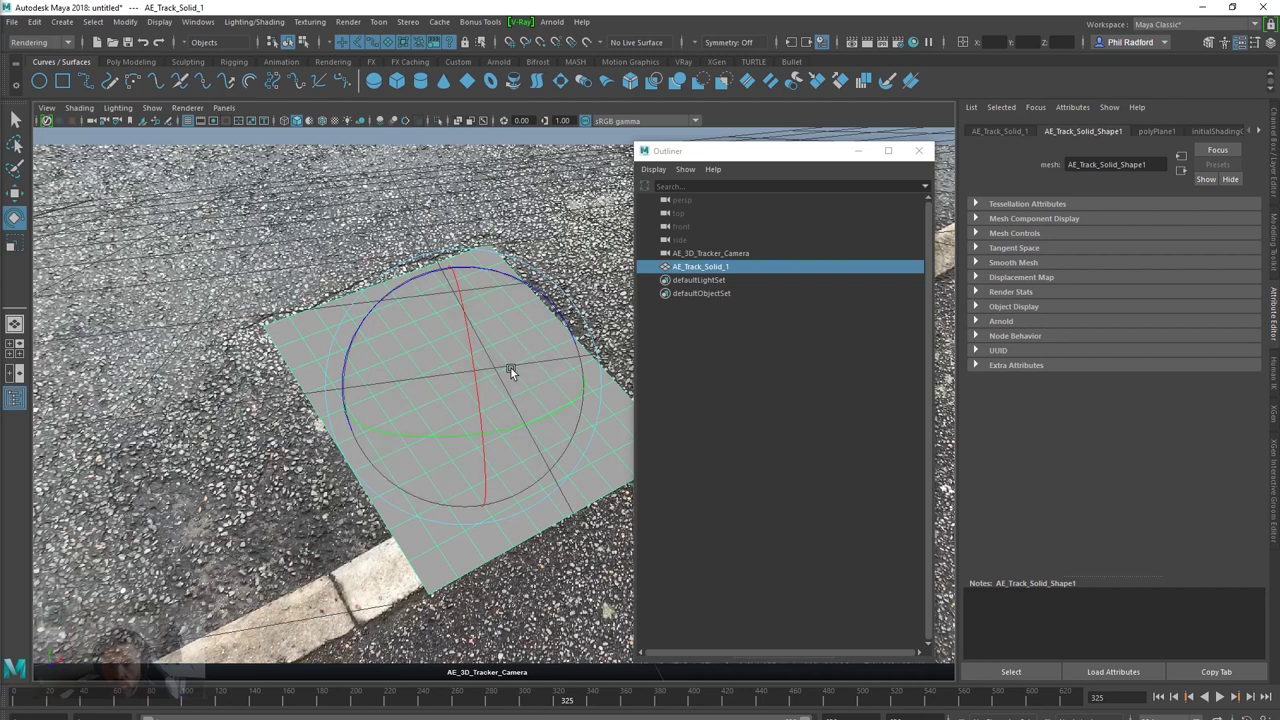
Make the solid's lambert1 material semi-transparent by raising its Transparency
left_click(1260, 133)
left_click(1218, 131)
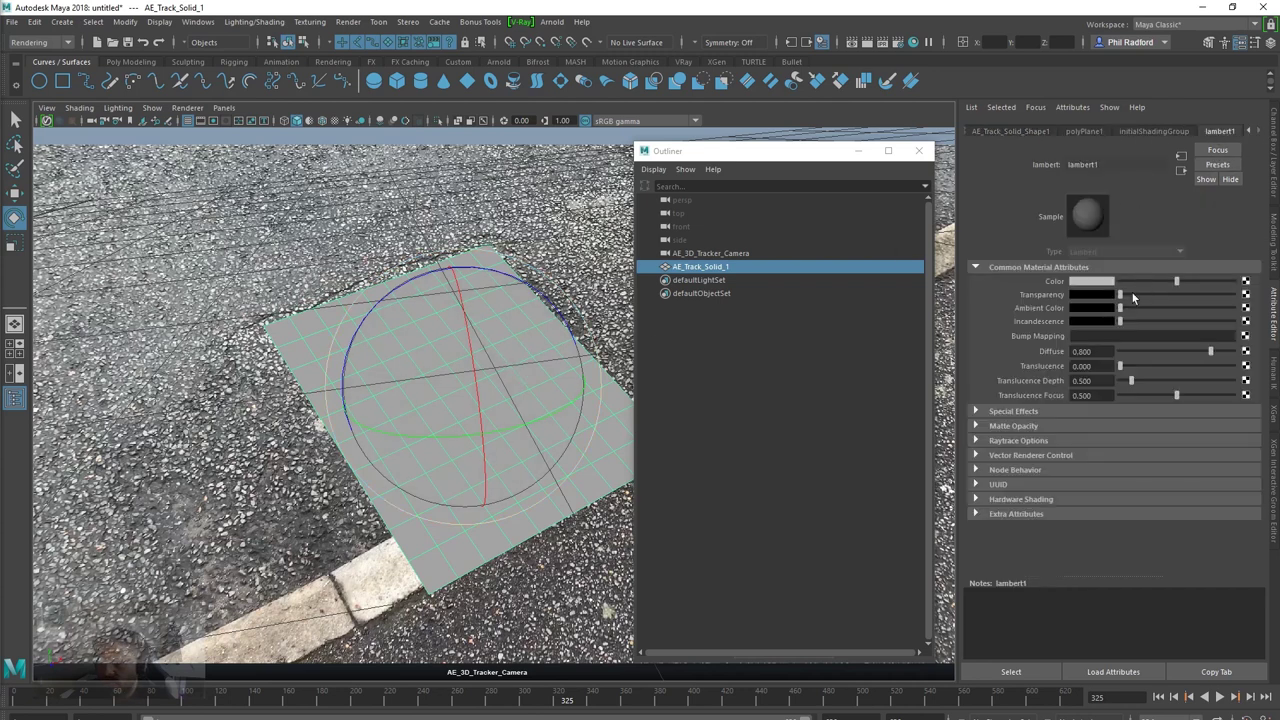
left_click_drag(1133, 292, 1148, 291)
Scrub and play the timeline with the Outliner minimized to check the solid against the drain, finishing at frame 118
left_click_drag(555, 700, 845, 702)
left_click_drag(750, 703, 693, 702)
left_click(853, 152)
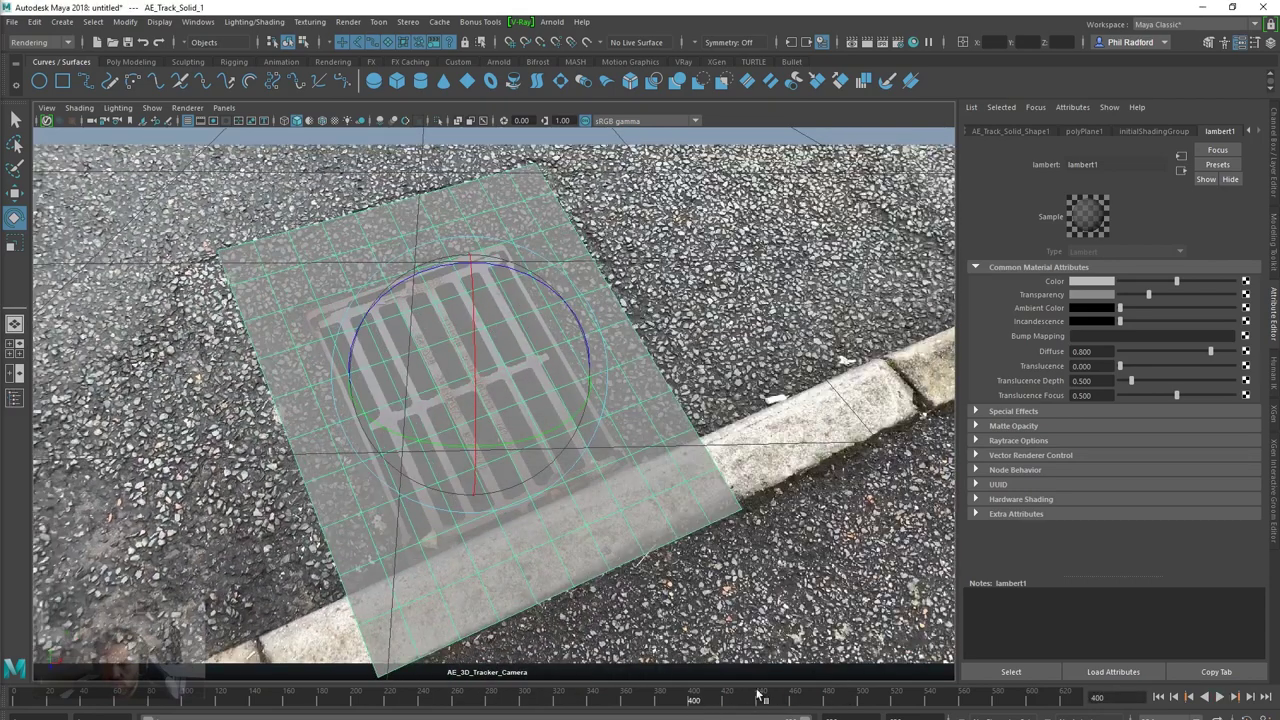
key("alt+v")
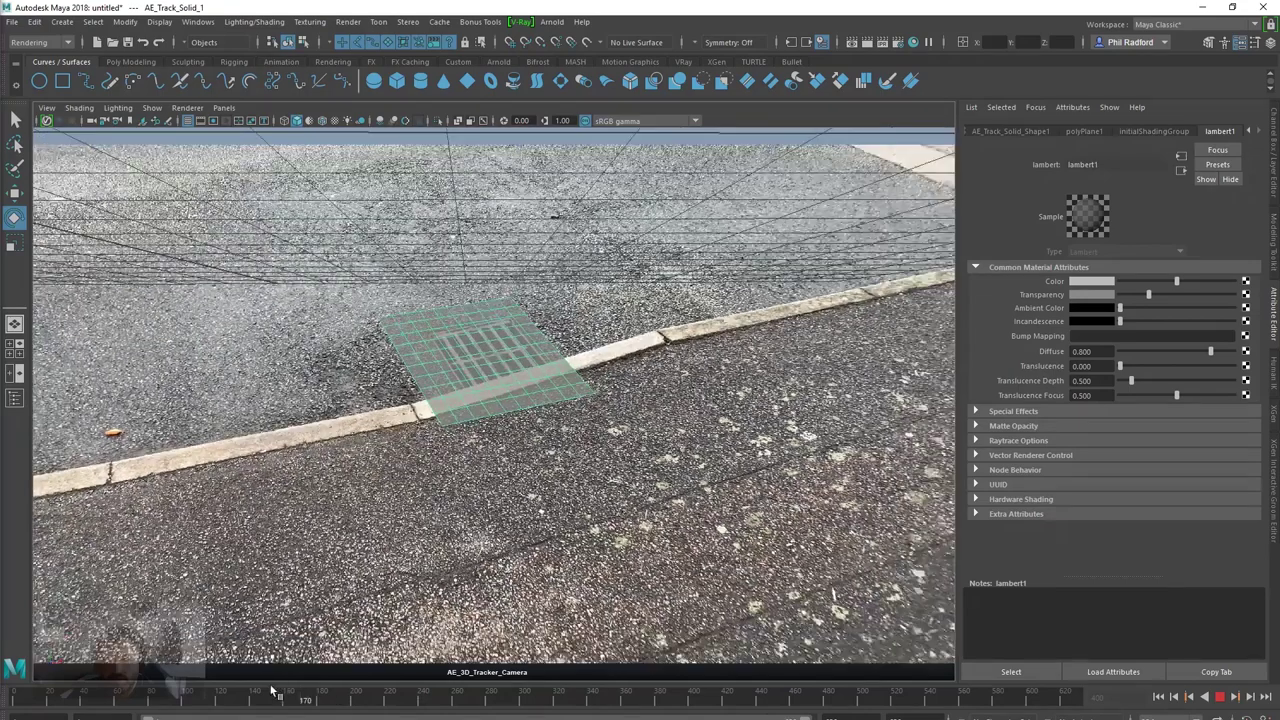
left_click_drag(271, 690, 216, 690)
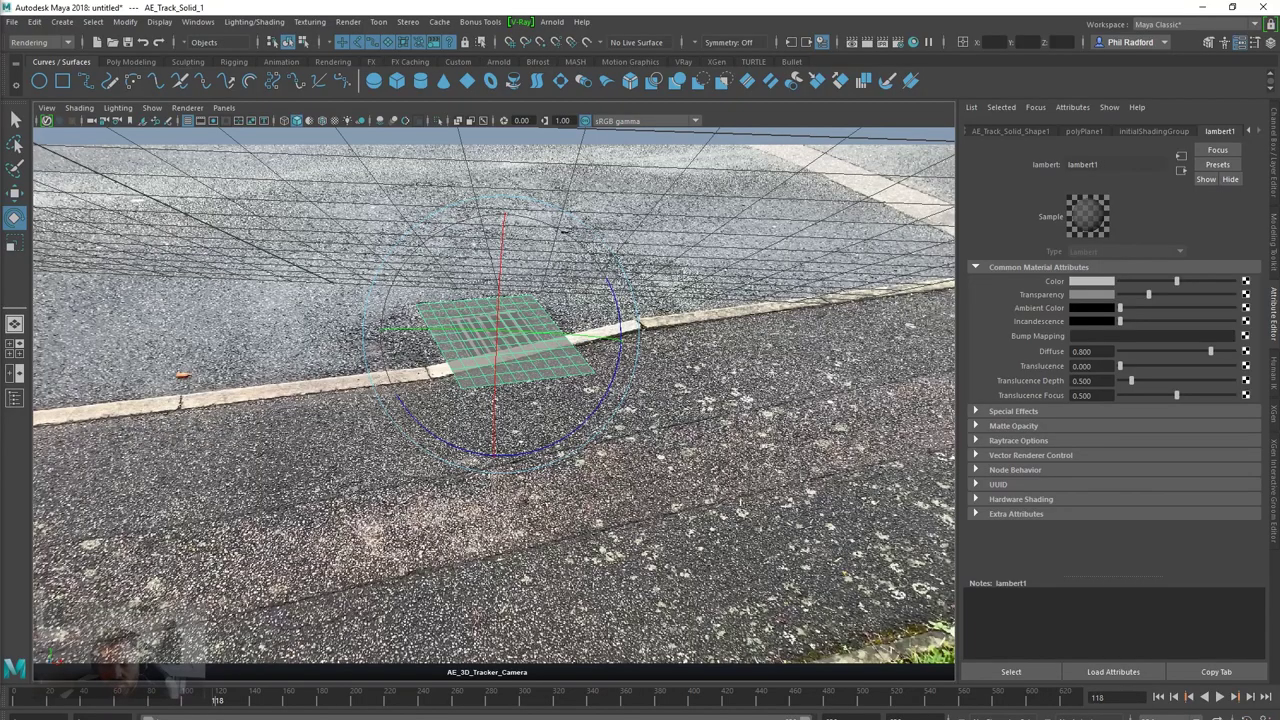
Switch to After Effects and check the frame rate and duration in the IMG_0888 composition settings without changing them
key("alt+Tab")
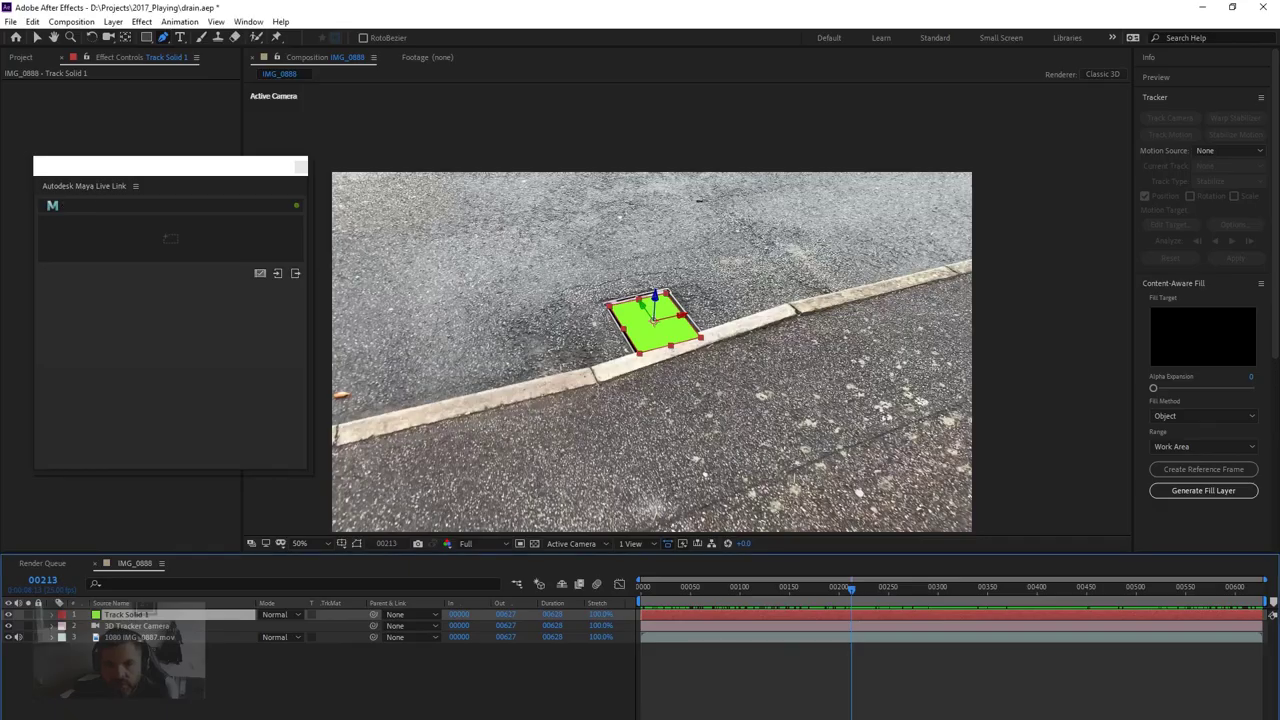
key("alt+Tab")
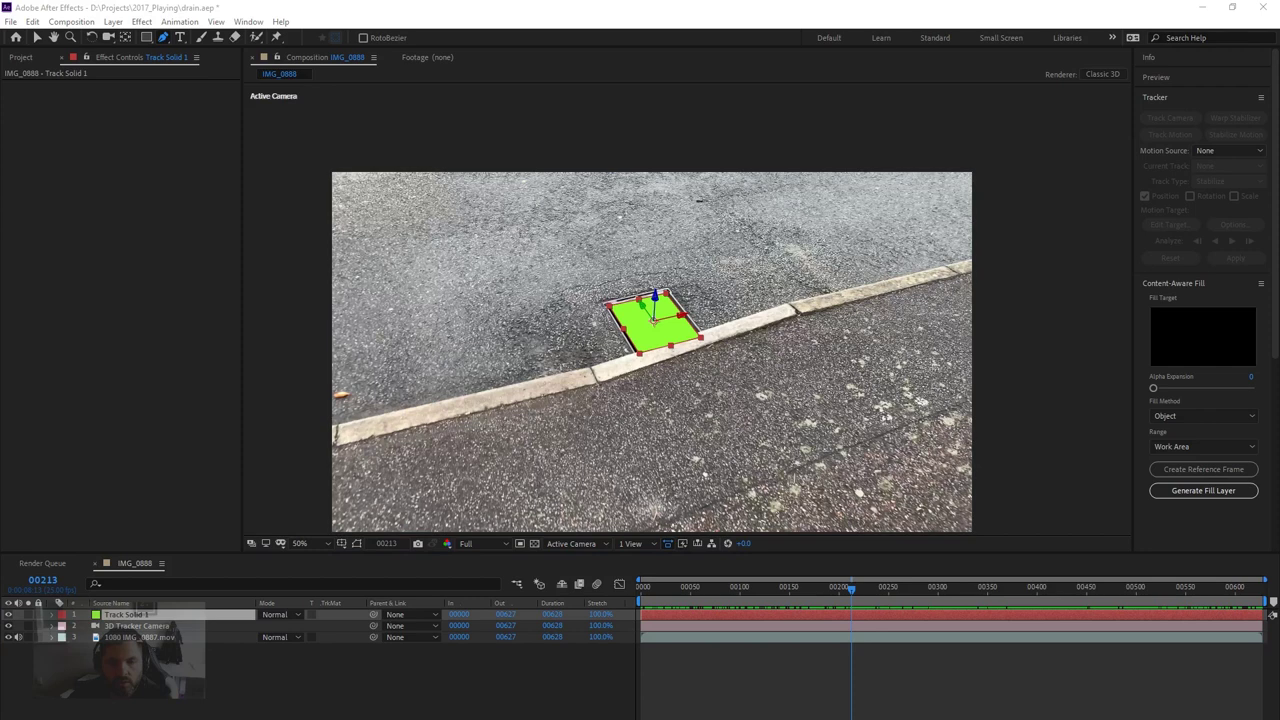
left_click(193, 614)
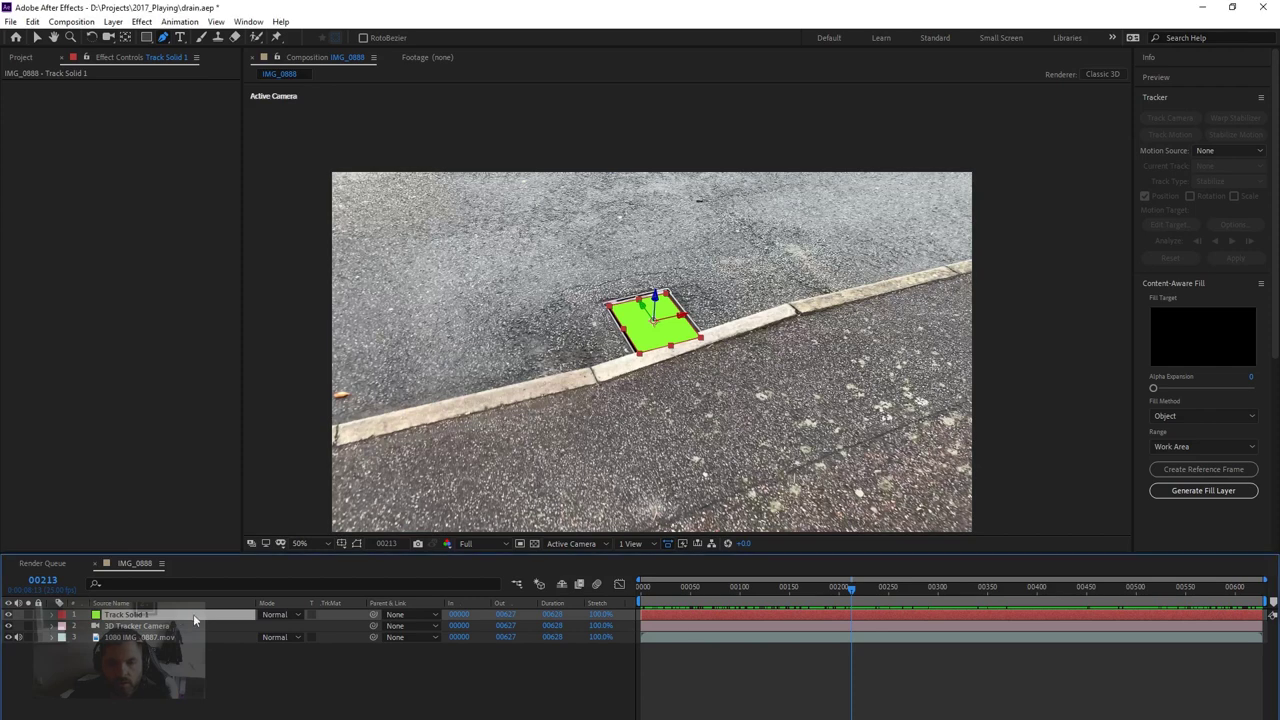
left_click(72, 22)
left_click(90, 56)
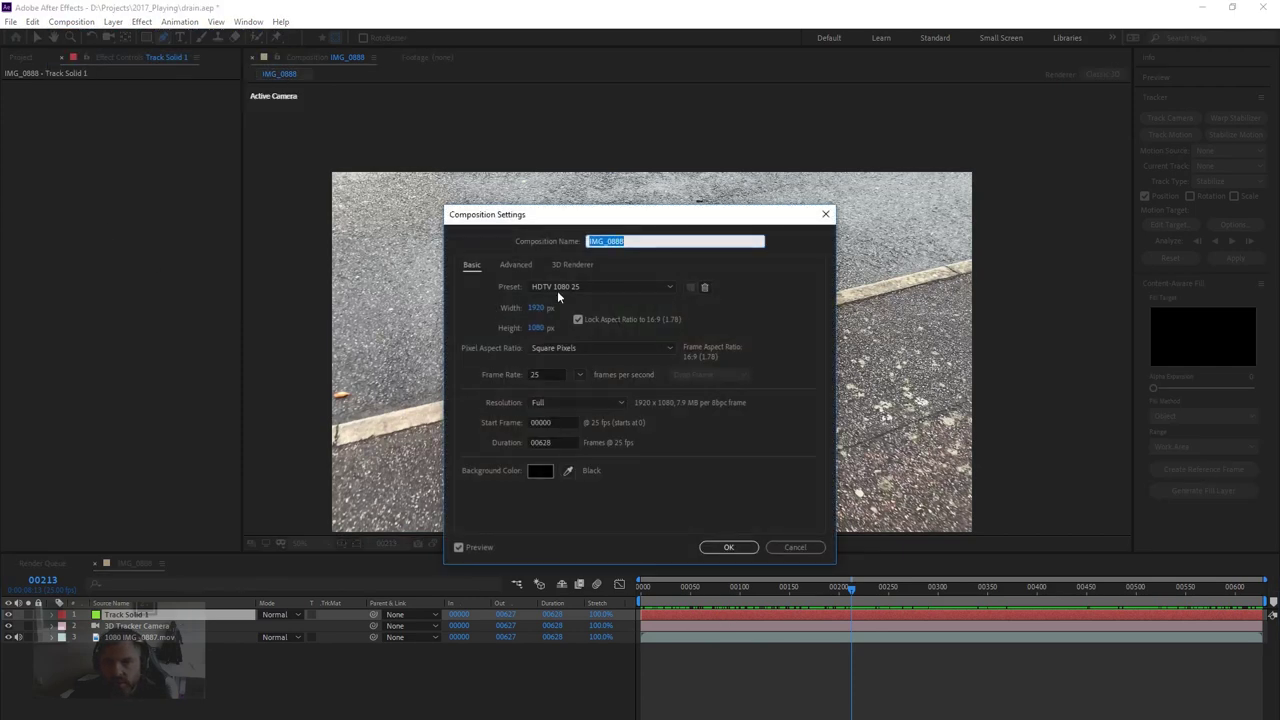
left_click(547, 374)
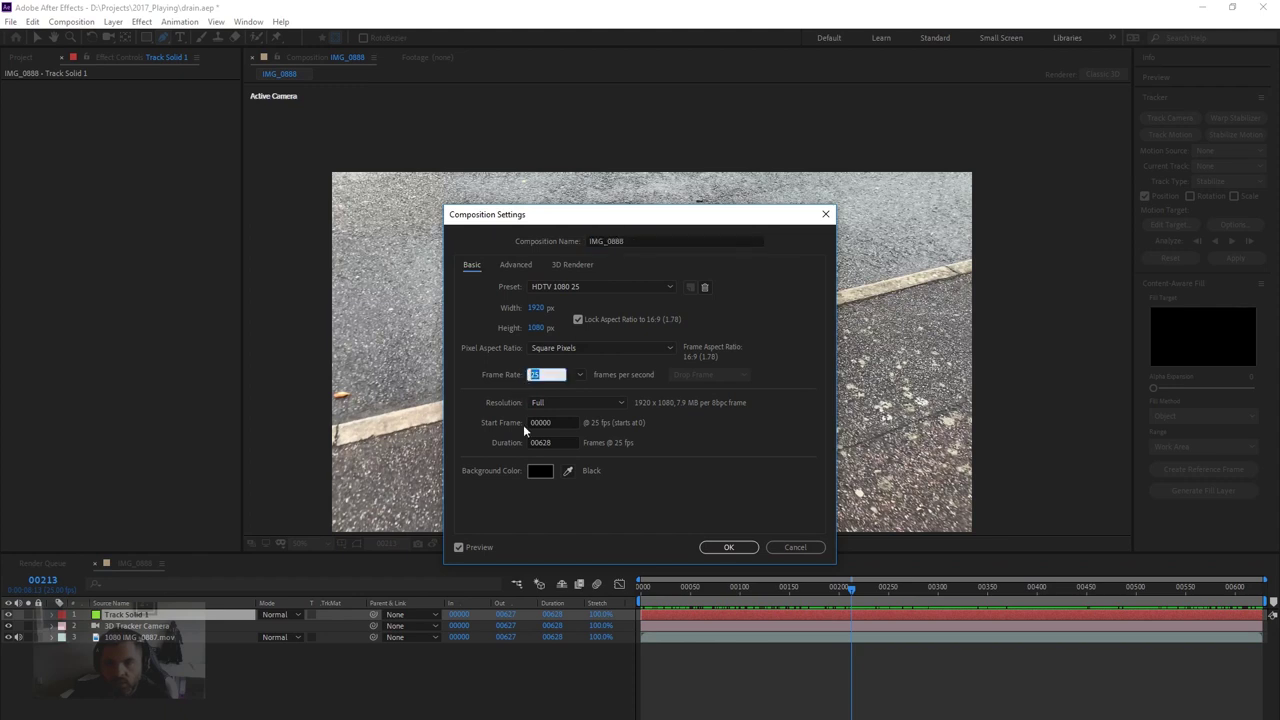
left_click(547, 442)
left_click(795, 547)
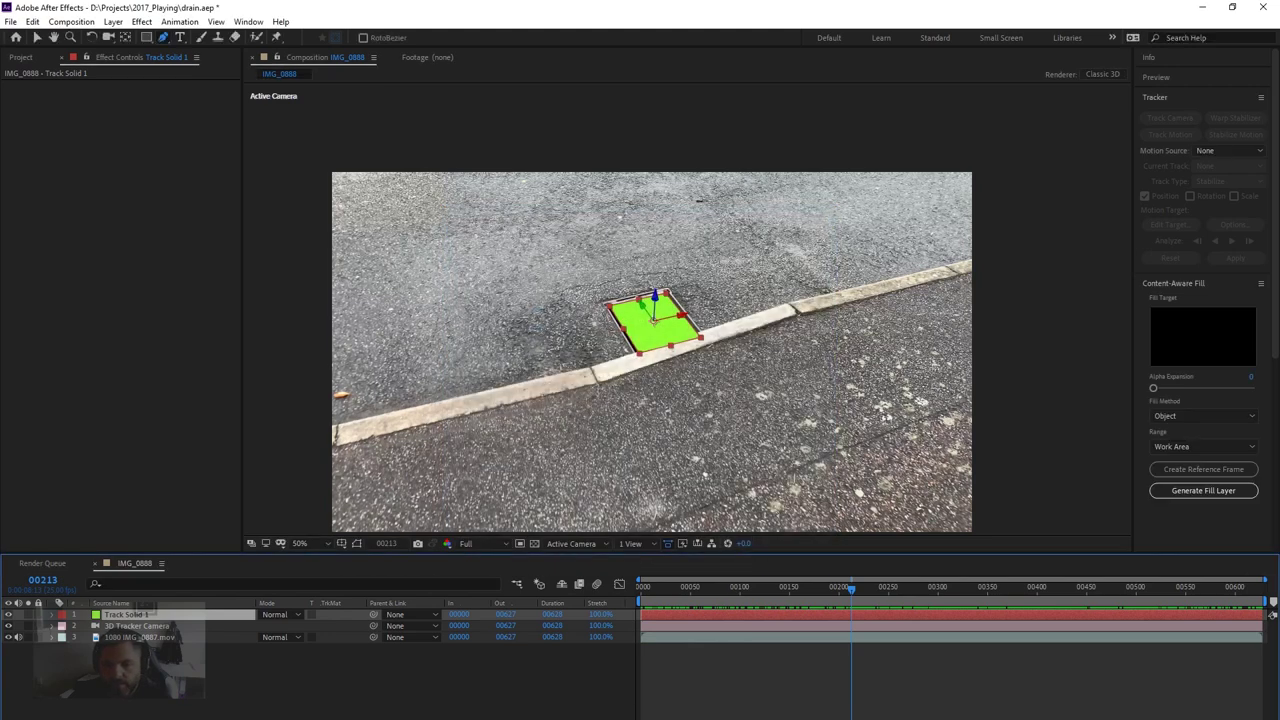
Switch back to Maya, select AE_3D_Tracker_Camera in the Outliner and show its animation curves in the Graph Editor
mouse_move(510, 718)
left_click(578, 700)
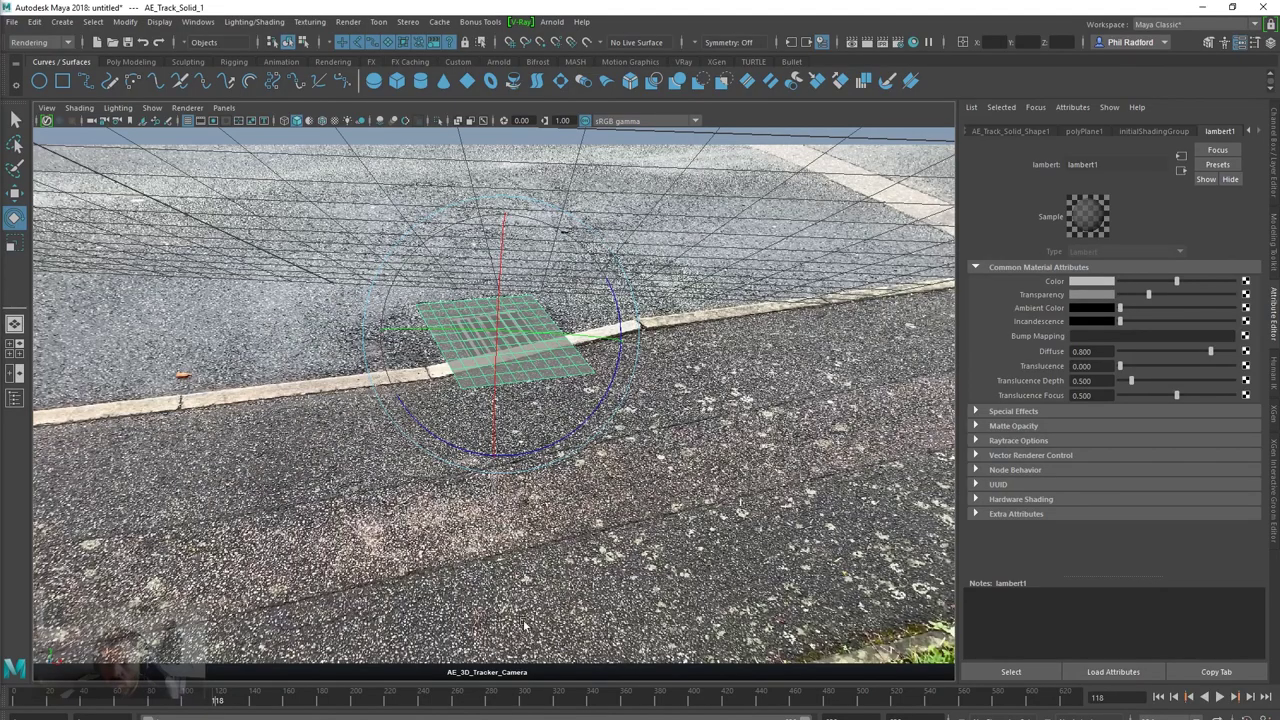
left_click(197, 21)
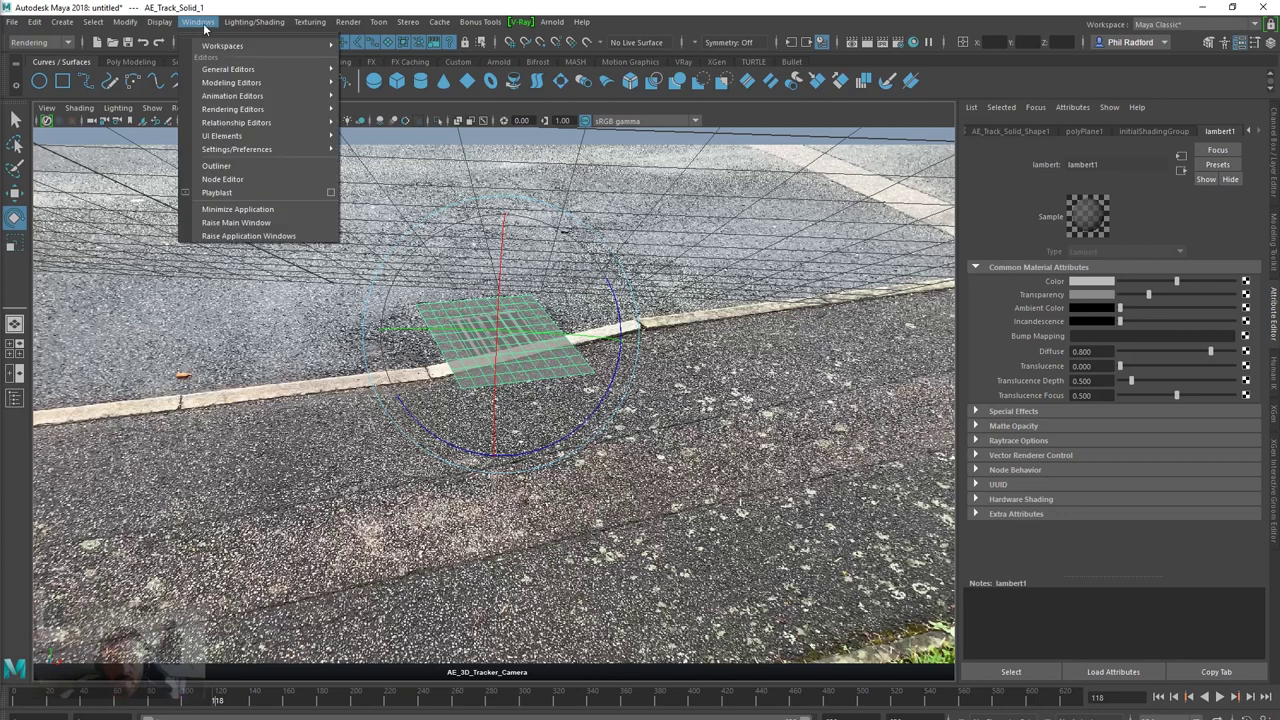
left_click(254, 167)
left_click(712, 254)
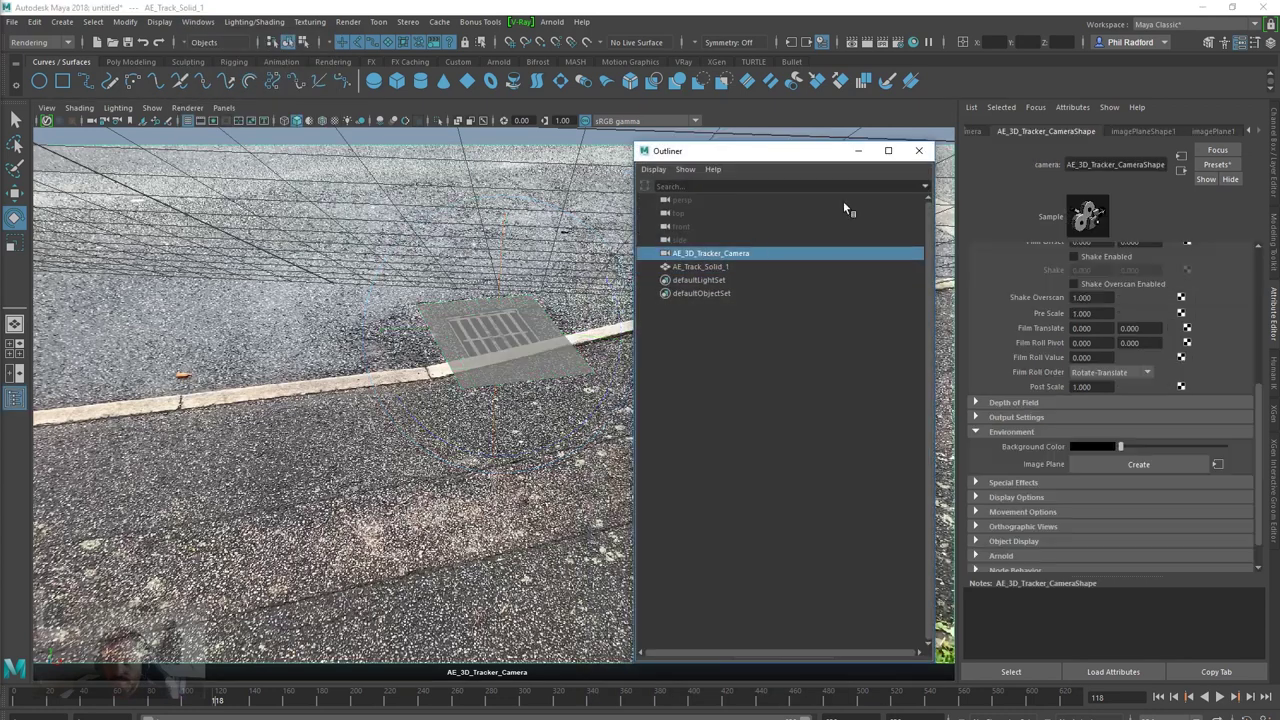
left_click(859, 152)
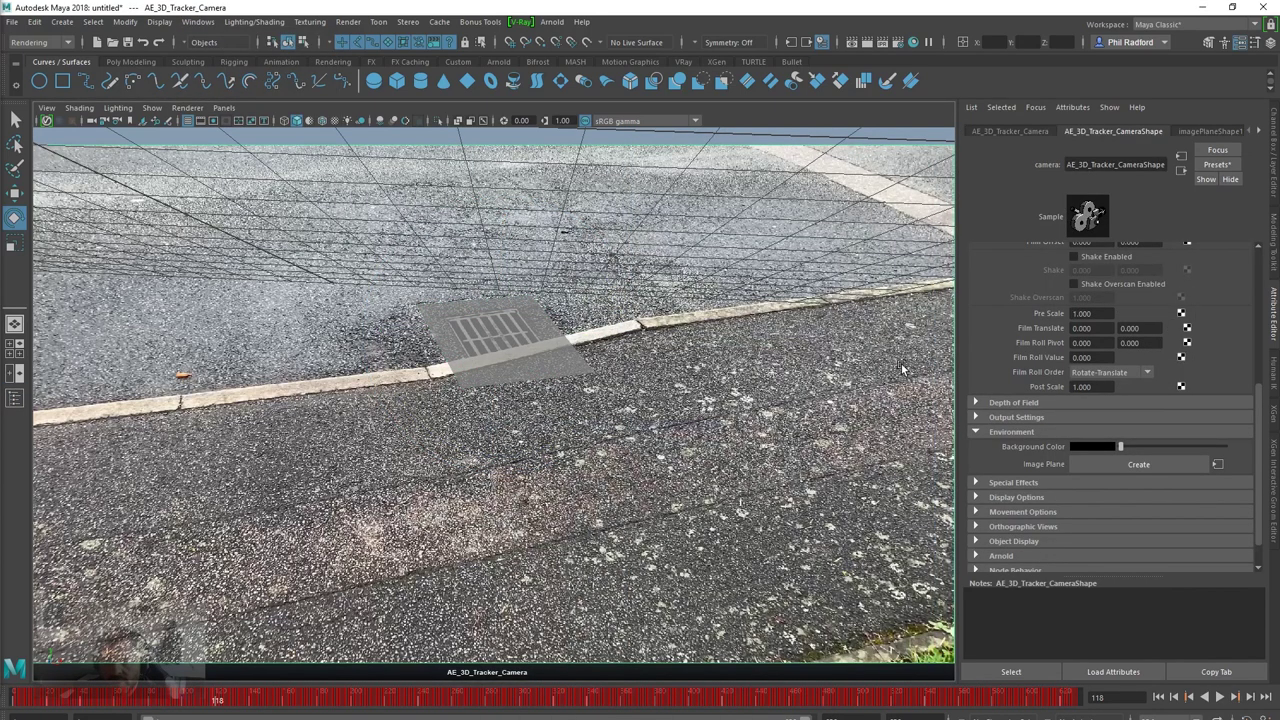
mouse_move(0, 24)
left_mouse_down()
mouse_move(897, 134)
mouse_move(1011, 19)
mouse_move(1063, 16)
left_mouse_up()
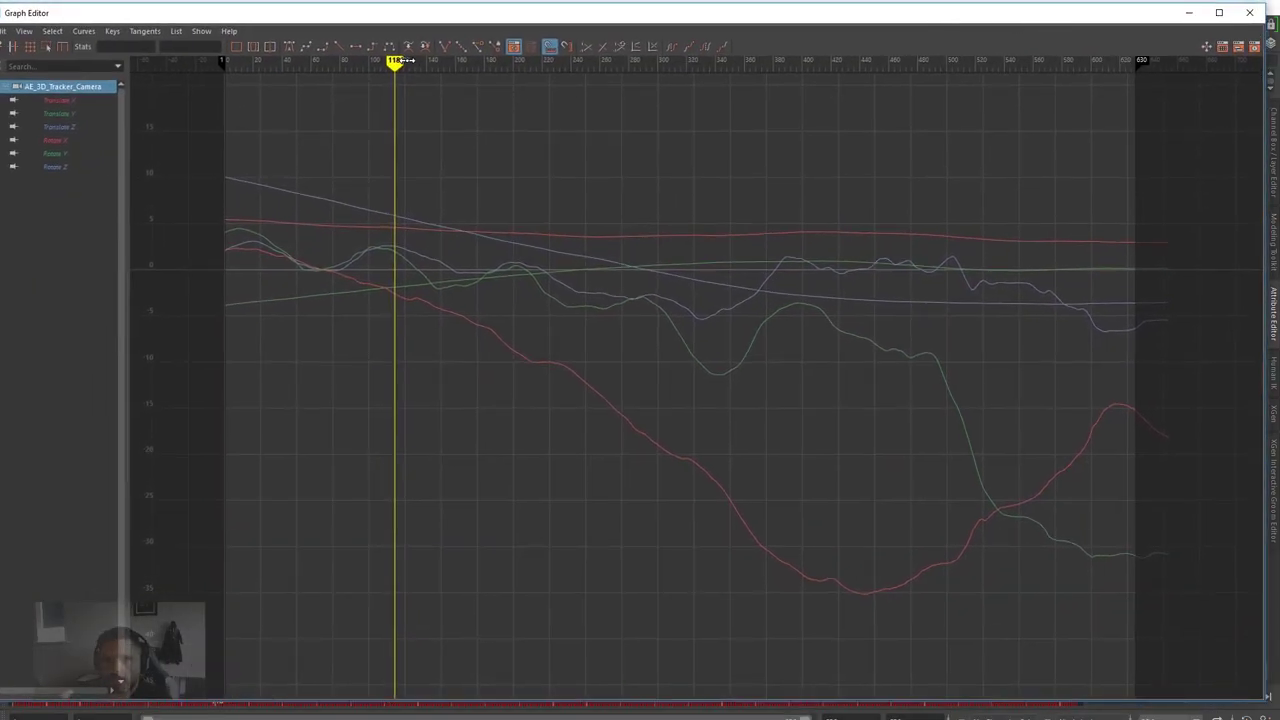
Move the Graph Editor's current time to frame 627 and try to delete the camera keys beyond it
left_click_drag(396, 63, 1129, 112)
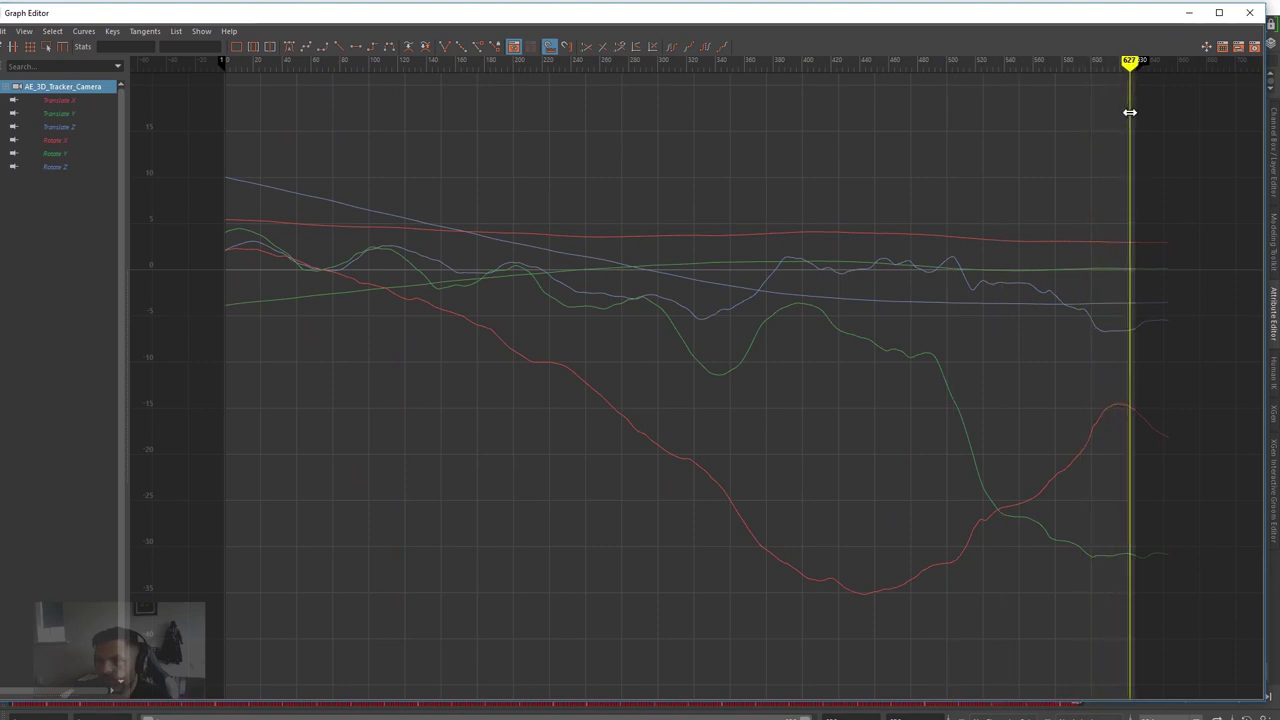
double_click(1049, 17)
left_click_drag(1024, 200, 945, 670)
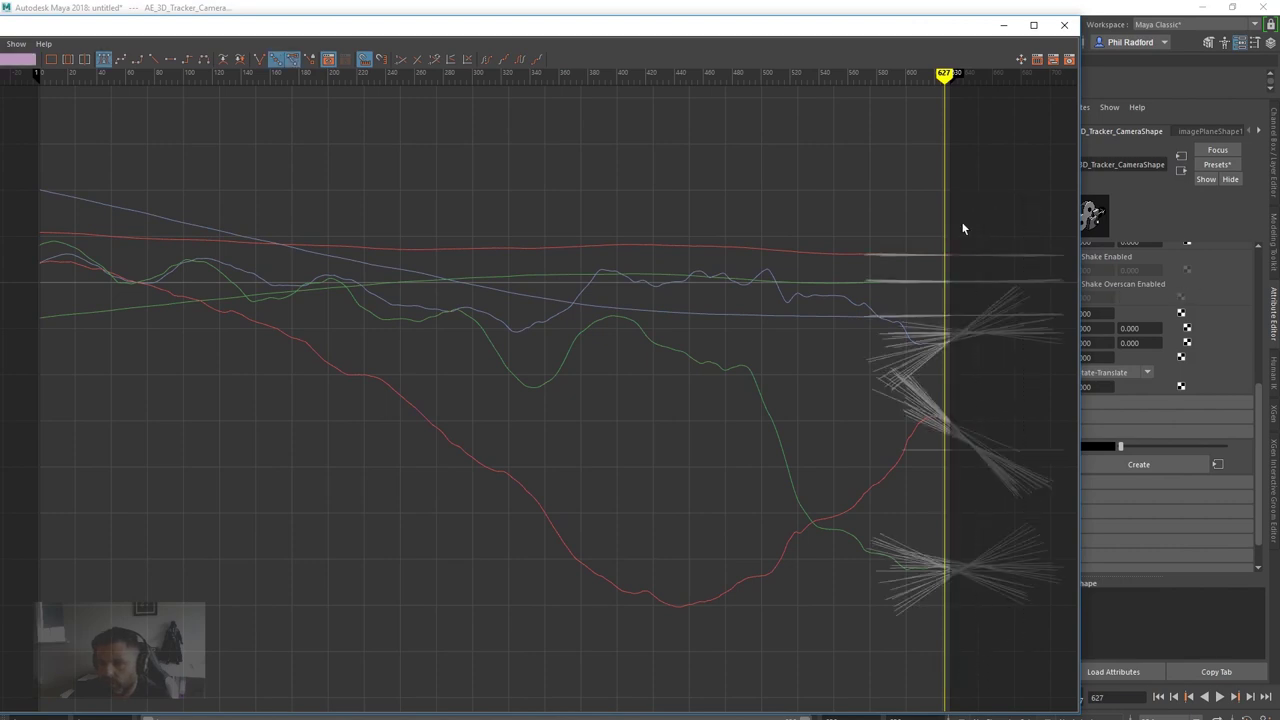
key("Delete")
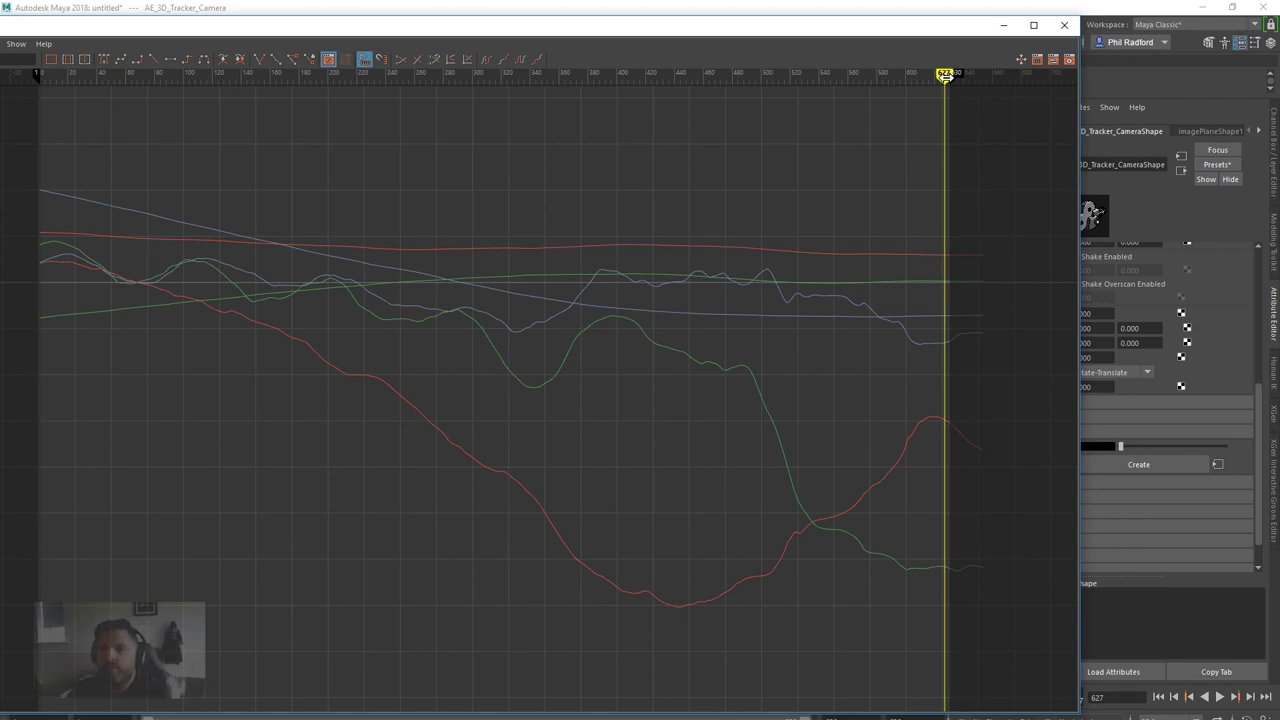
Switch to After Effects and move the current time to frame 627 to check the solid at the shot's end
mouse_move(922, 30)
left_mouse_down()
mouse_move(885, 42)
mouse_move(909, 46)
left_mouse_up()
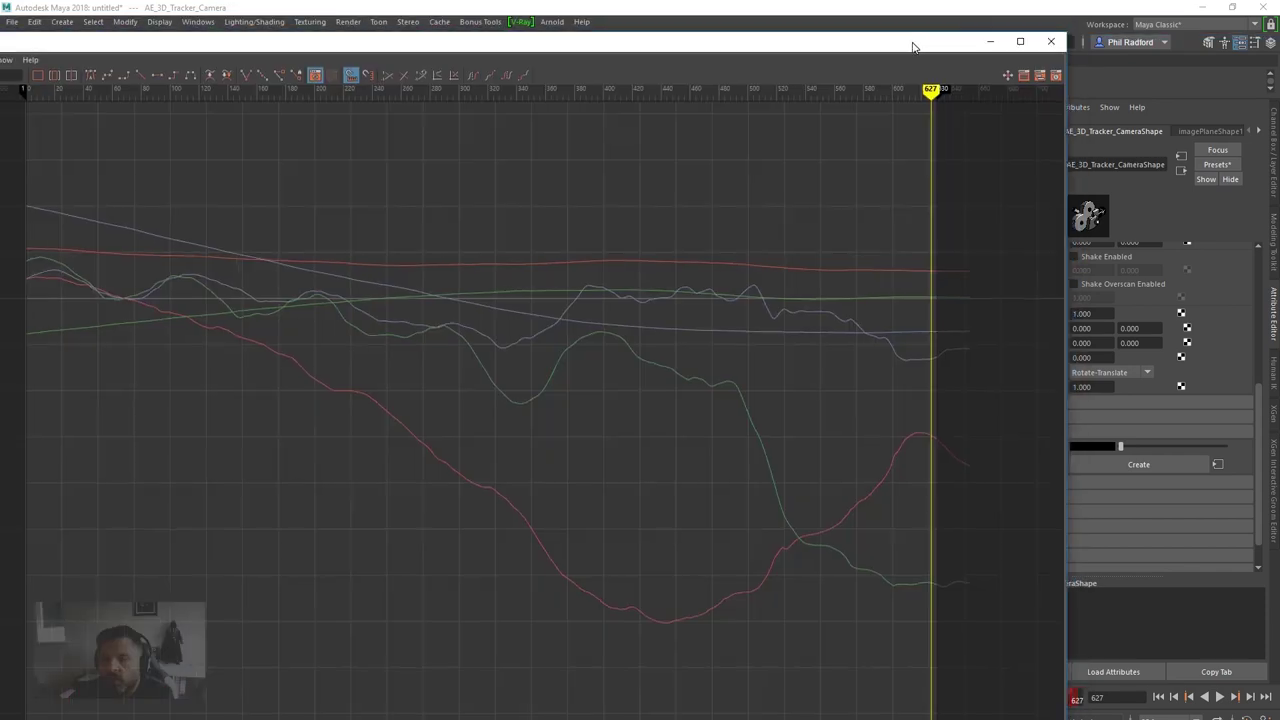
mouse_move(933, 89)
left_mouse_down()
mouse_move(972, 95)
mouse_move(932, 112)
left_mouse_up()
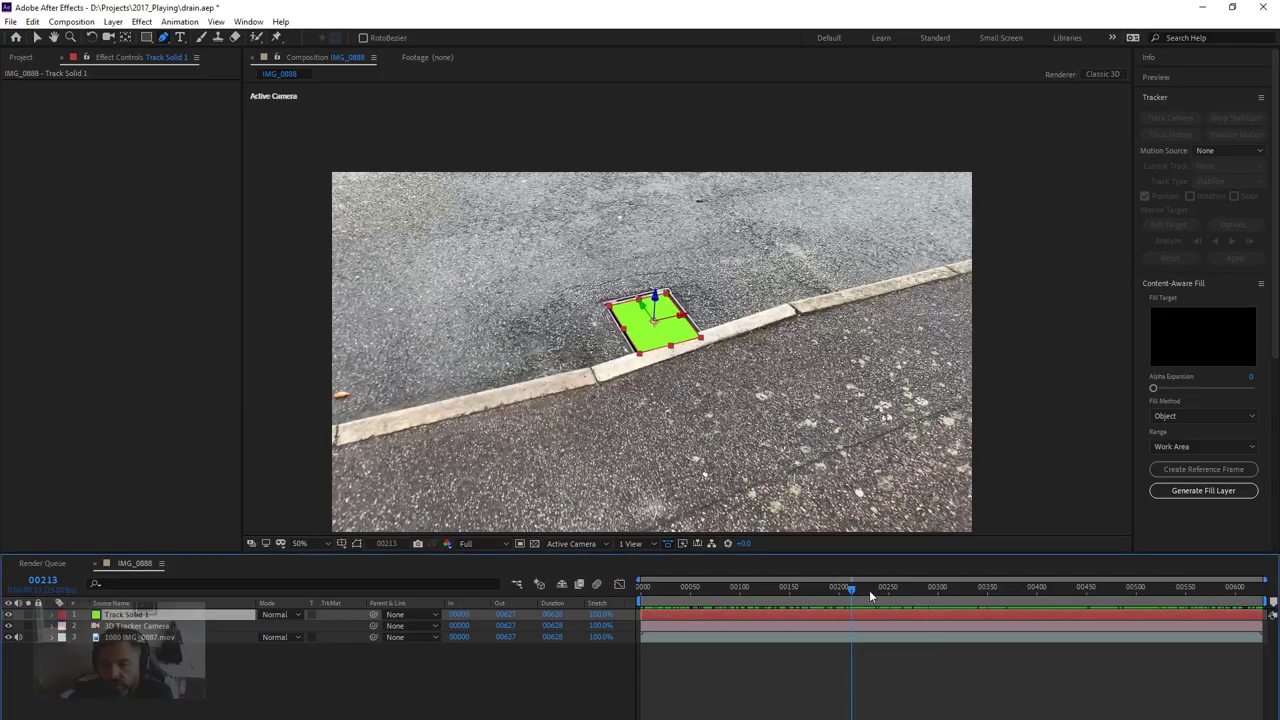
left_click_drag(870, 596, 1262, 590)
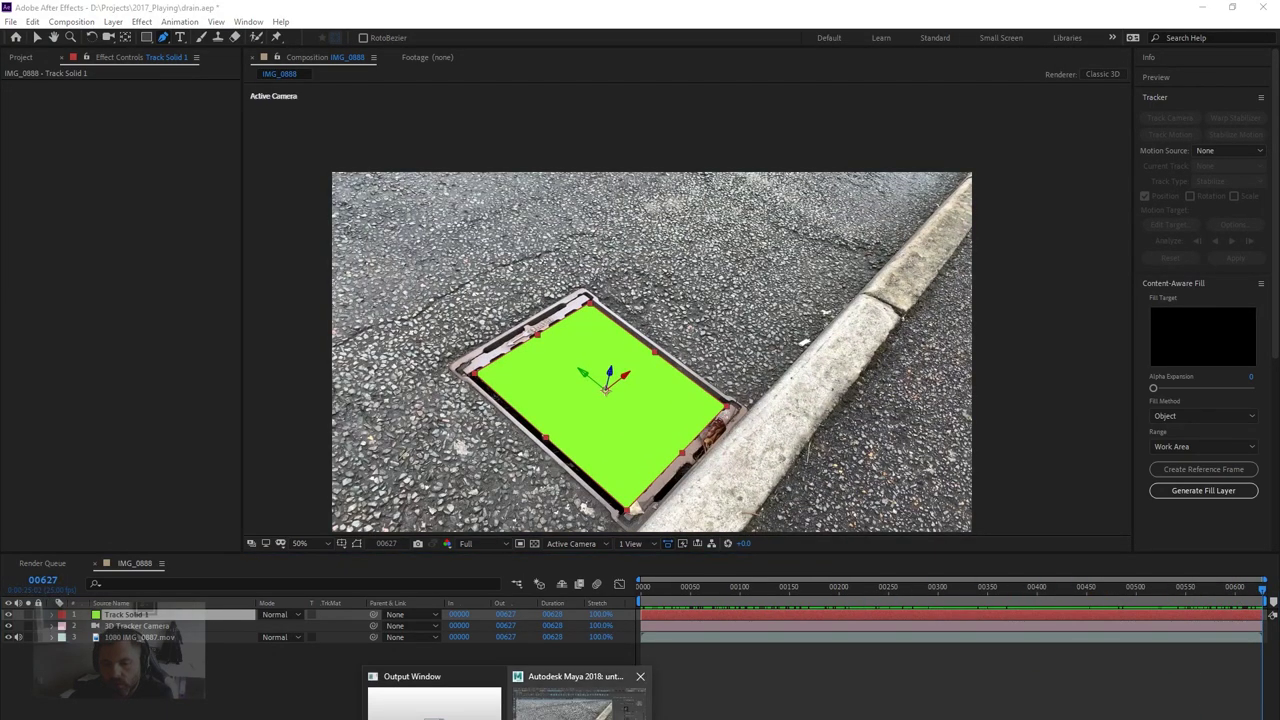
Switch to Maya, select the AE_Track_Solid_1 plane over the drain and show it in the Graph Editor
left_click(580, 700)
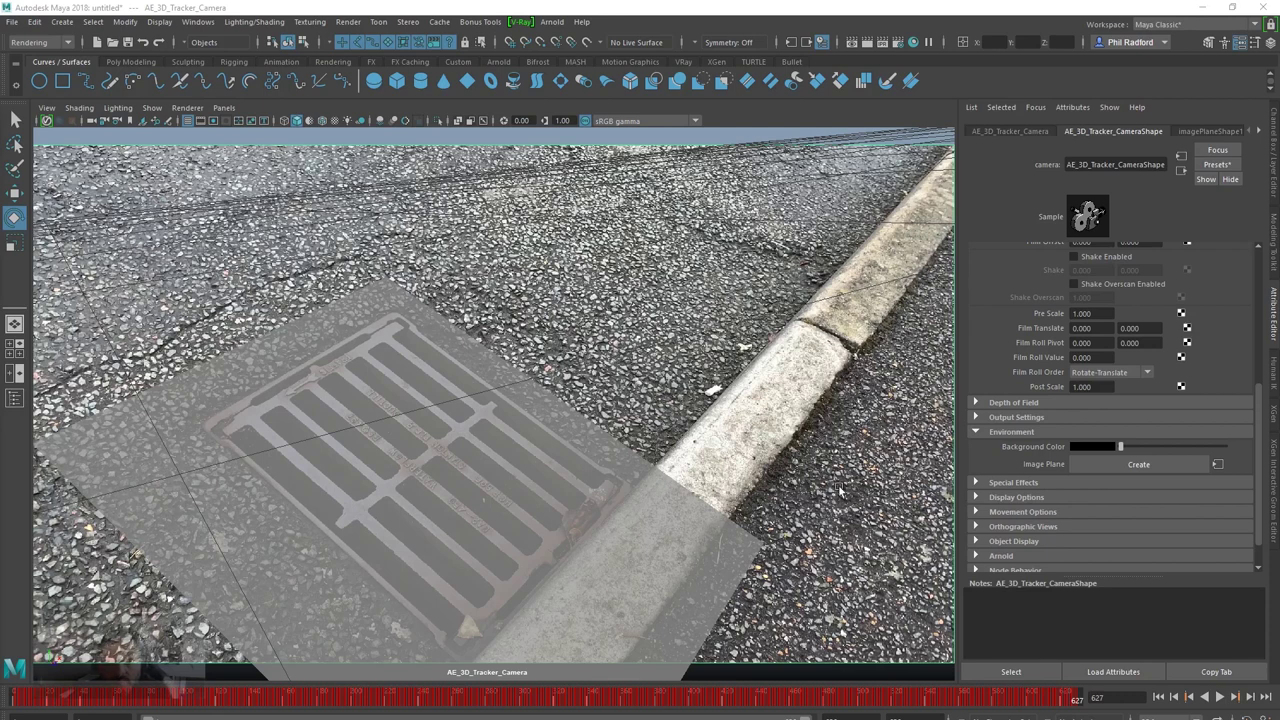
left_click(609, 488)
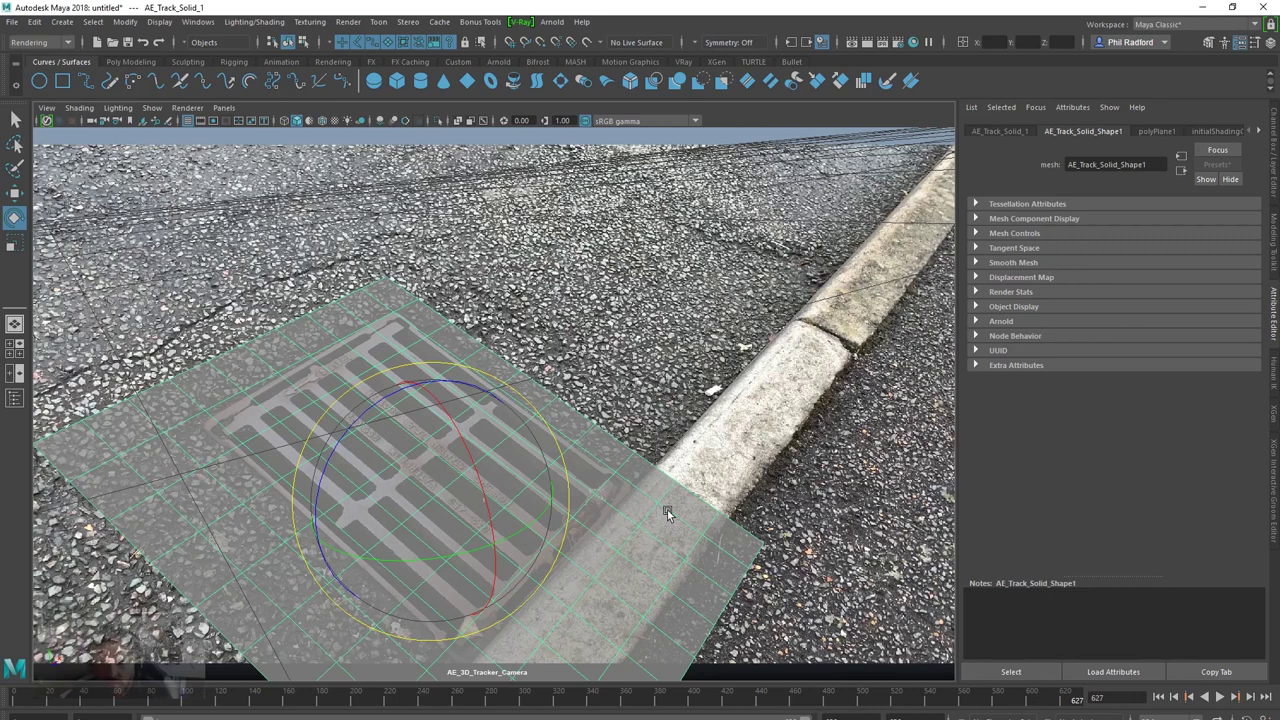
left_click_drag(0, 126, 1063, 88)
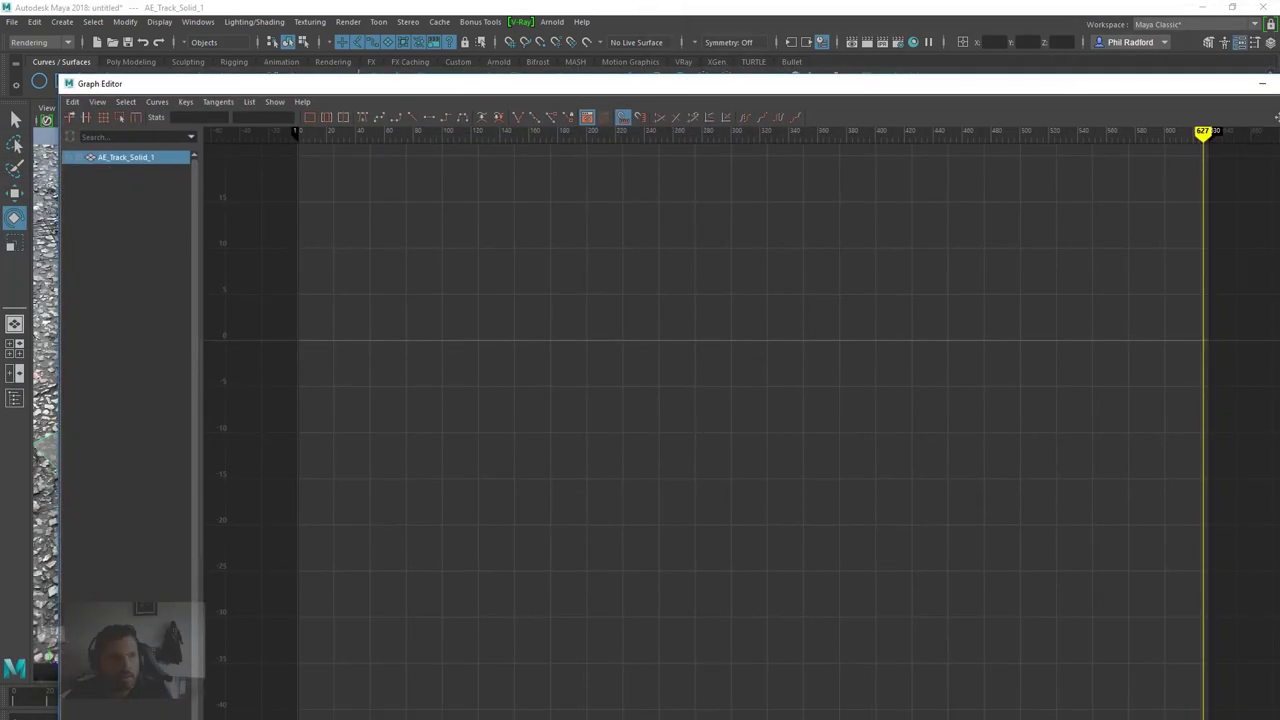
Select AE_3D_Tracker_Camera in the Outliner and arrange the Graph Editor to view its curves beside the time range
left_click(197, 21)
left_click(237, 168)
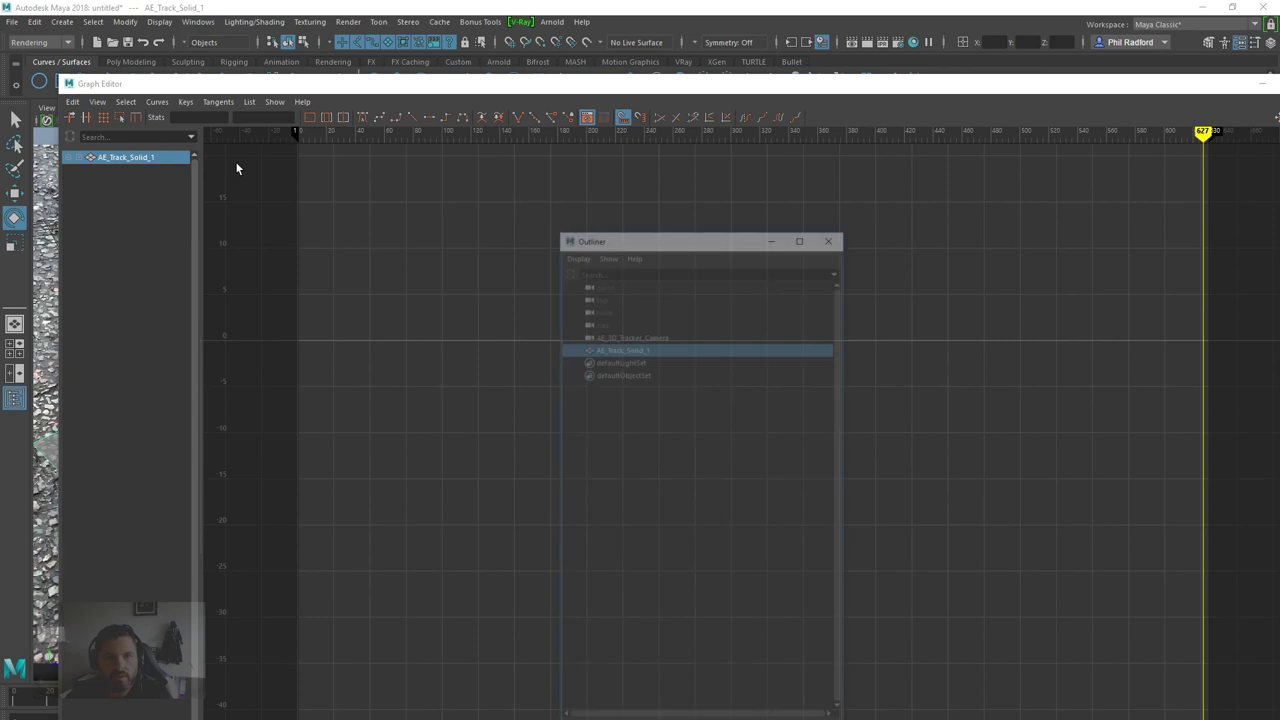
left_click(708, 253)
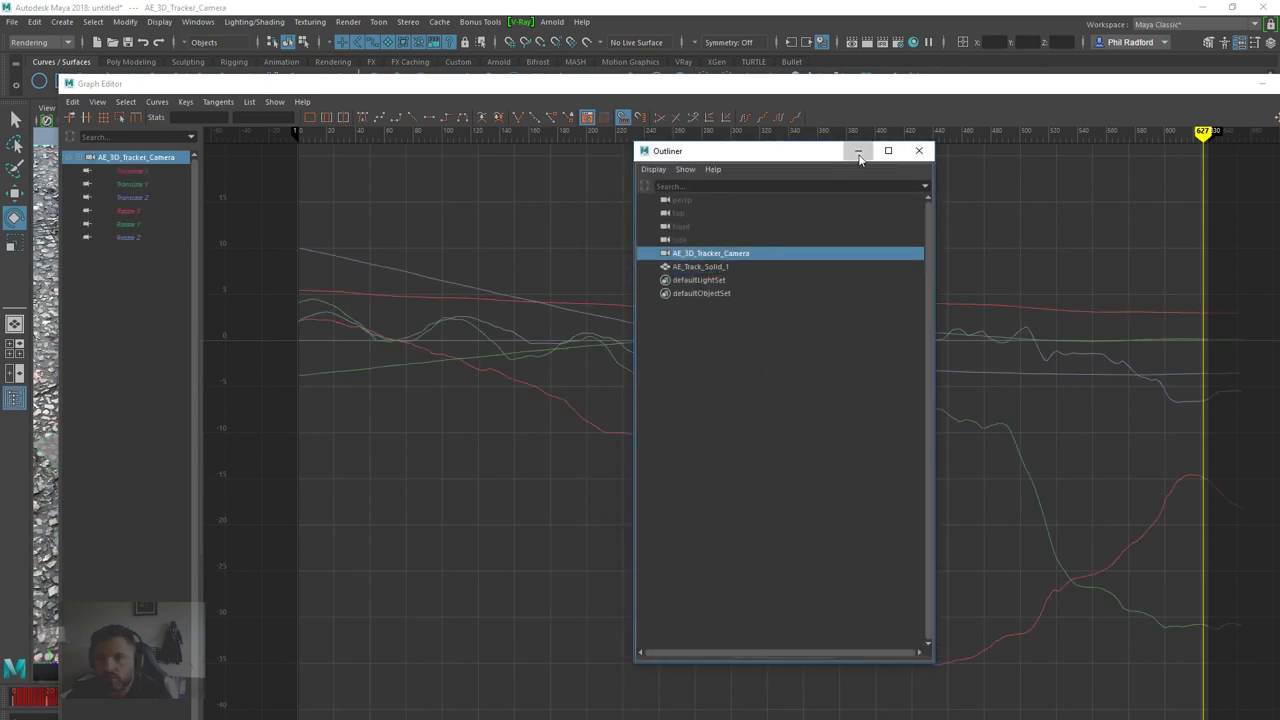
left_click(858, 150)
double_click(880, 85)
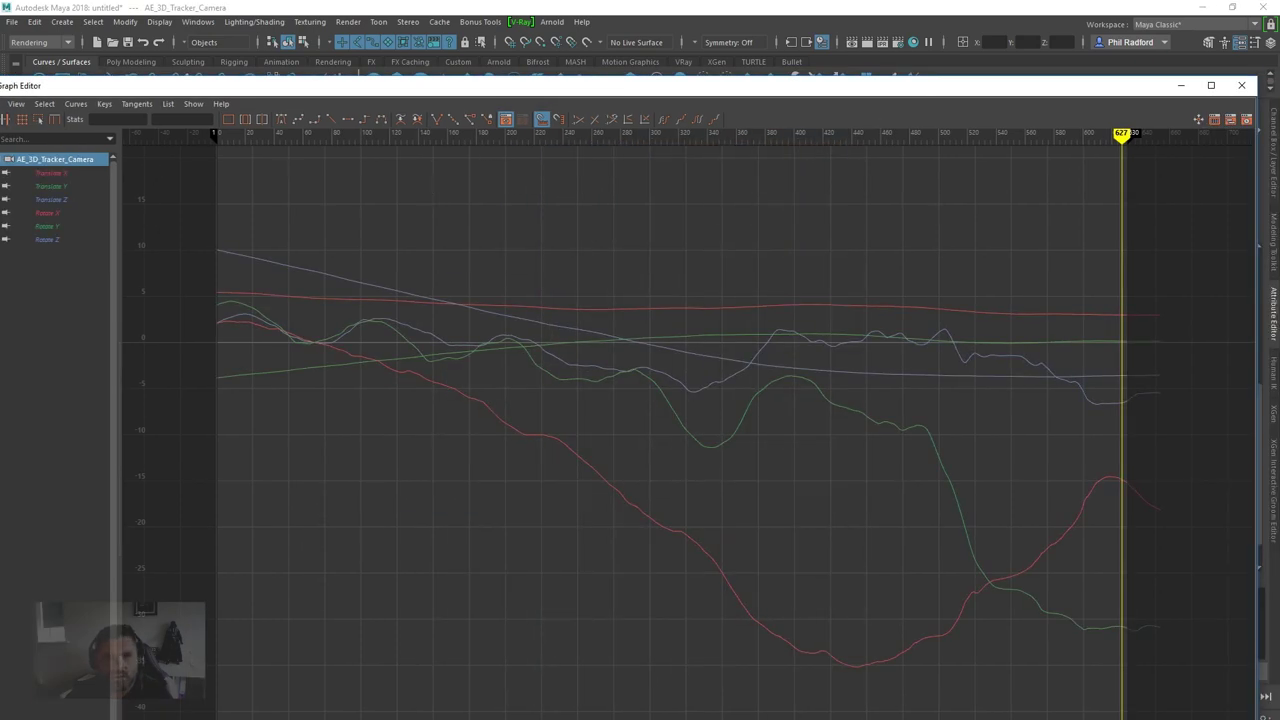
double_click(880, 85)
left_click_drag(718, 370, 264, 155)
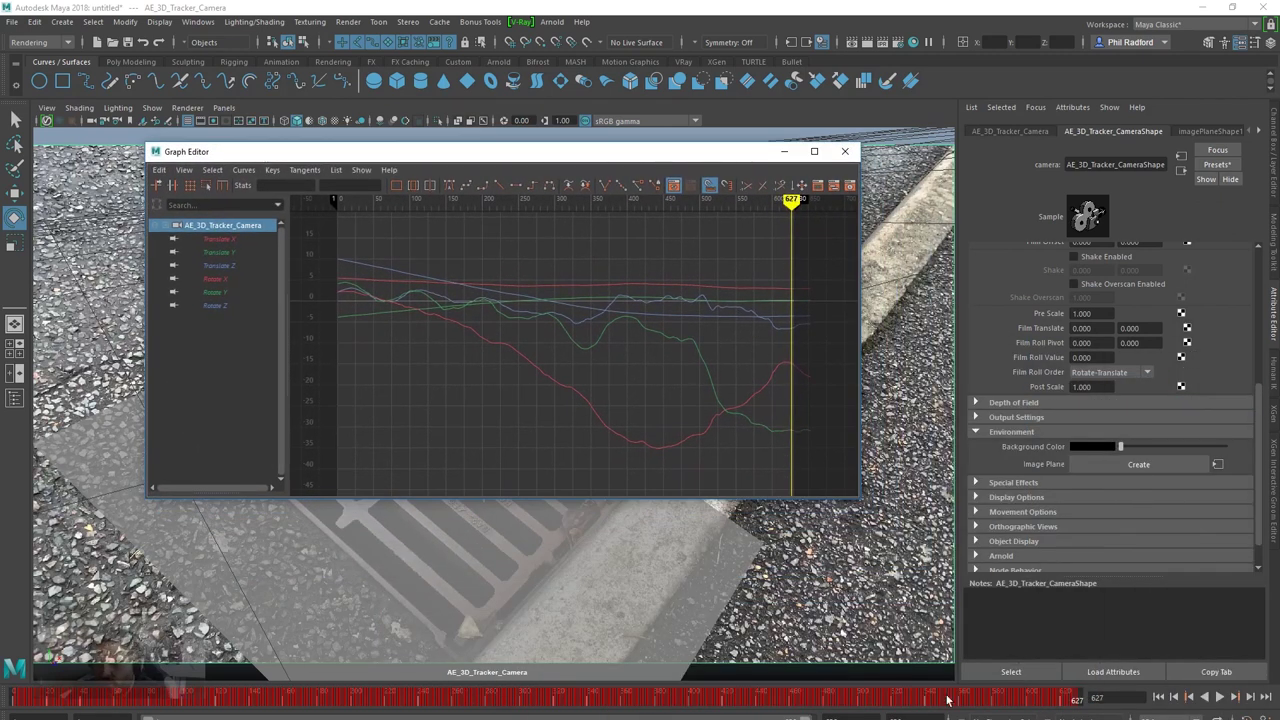
Try a scene frame rate of 30 fps and switch it to 24 fps
left_click(1170, 713)
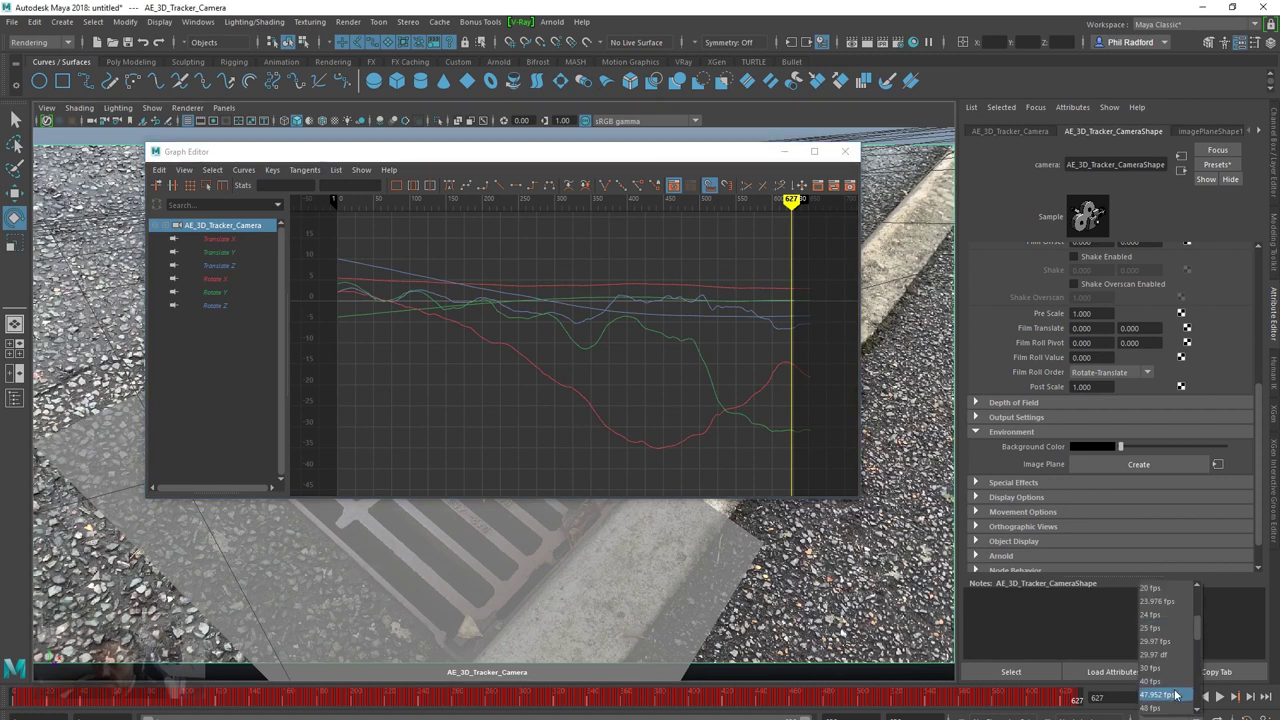
left_click(1173, 668)
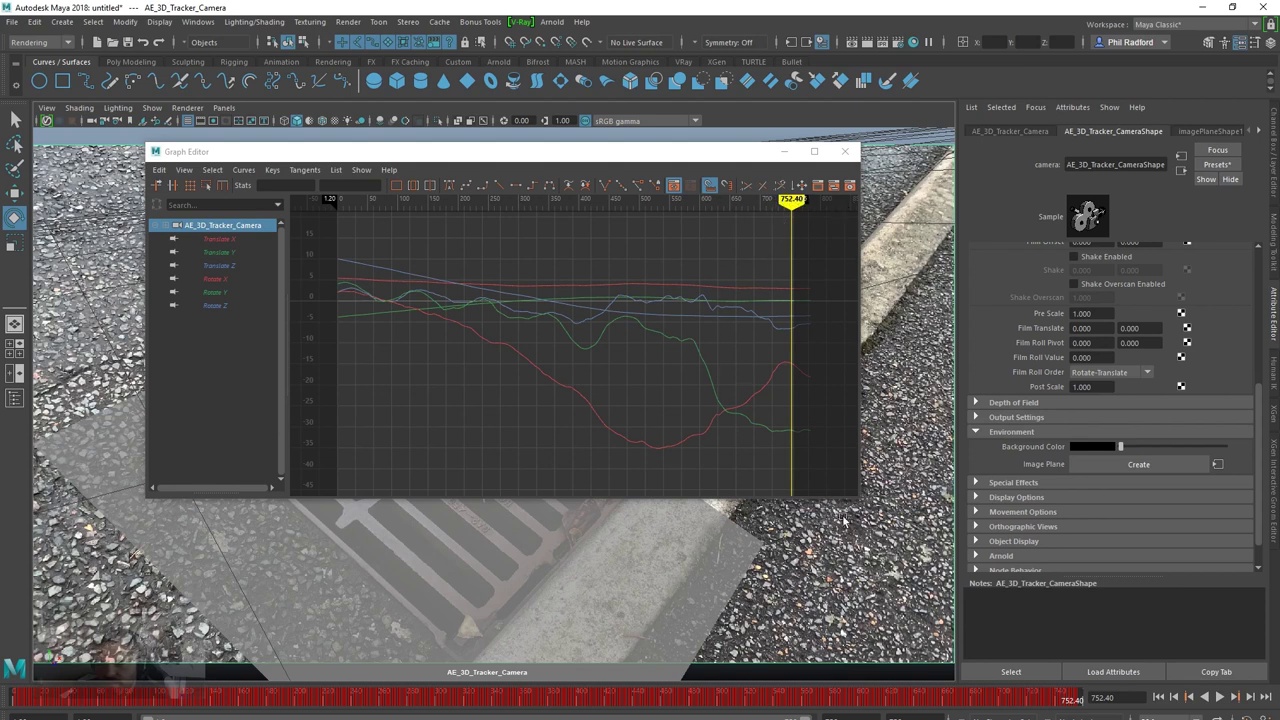
left_click(1165, 715)
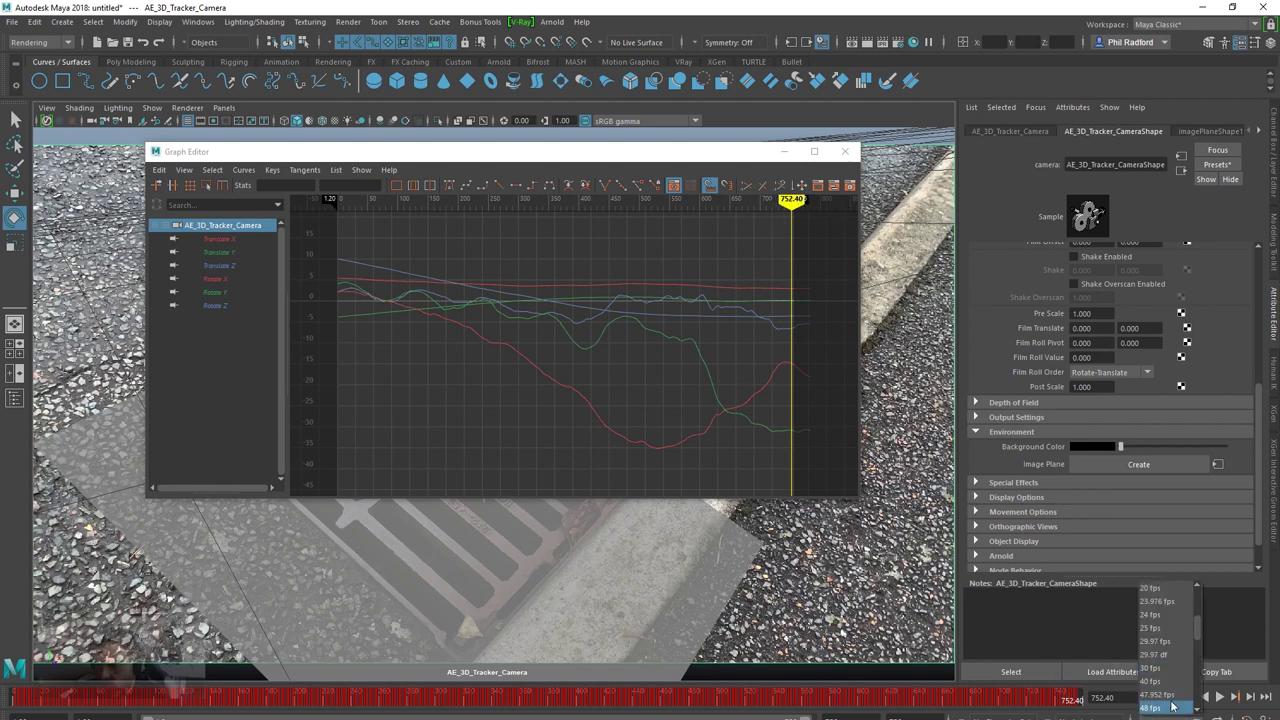
left_click(1168, 614)
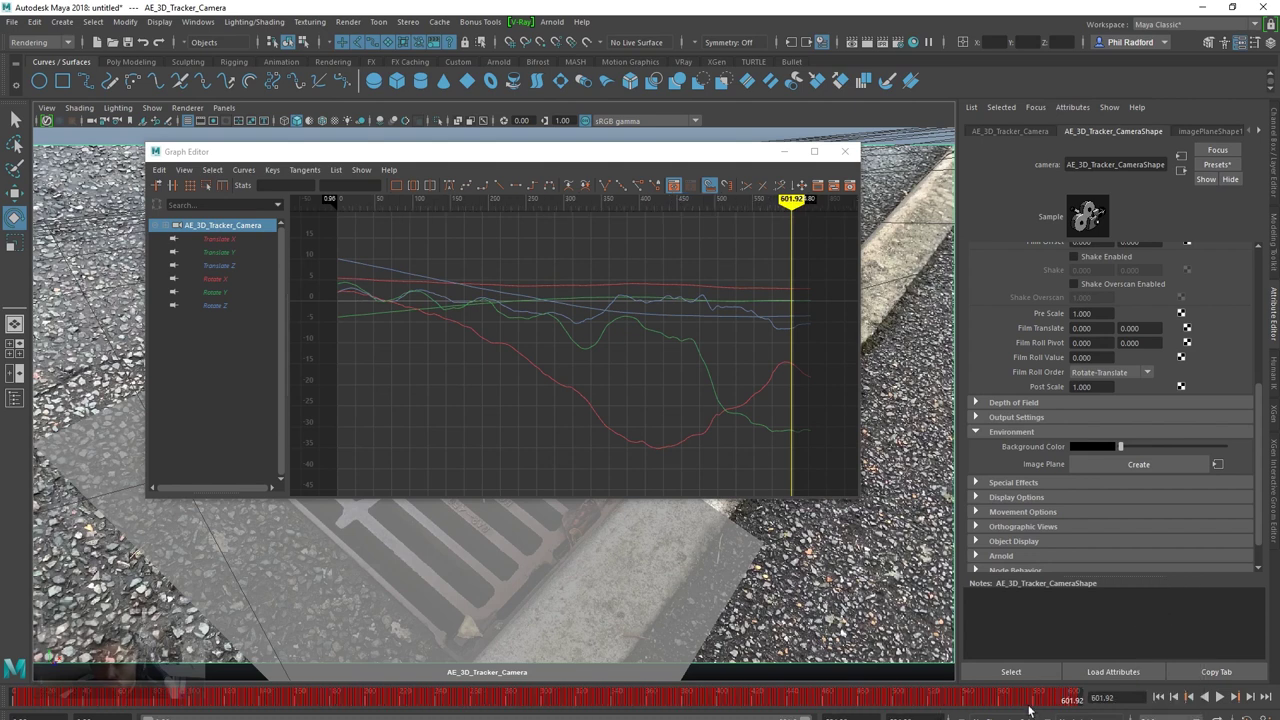
Set the playback range to start at frame 0 and end at frame 627, testing playback
key("alt+v")
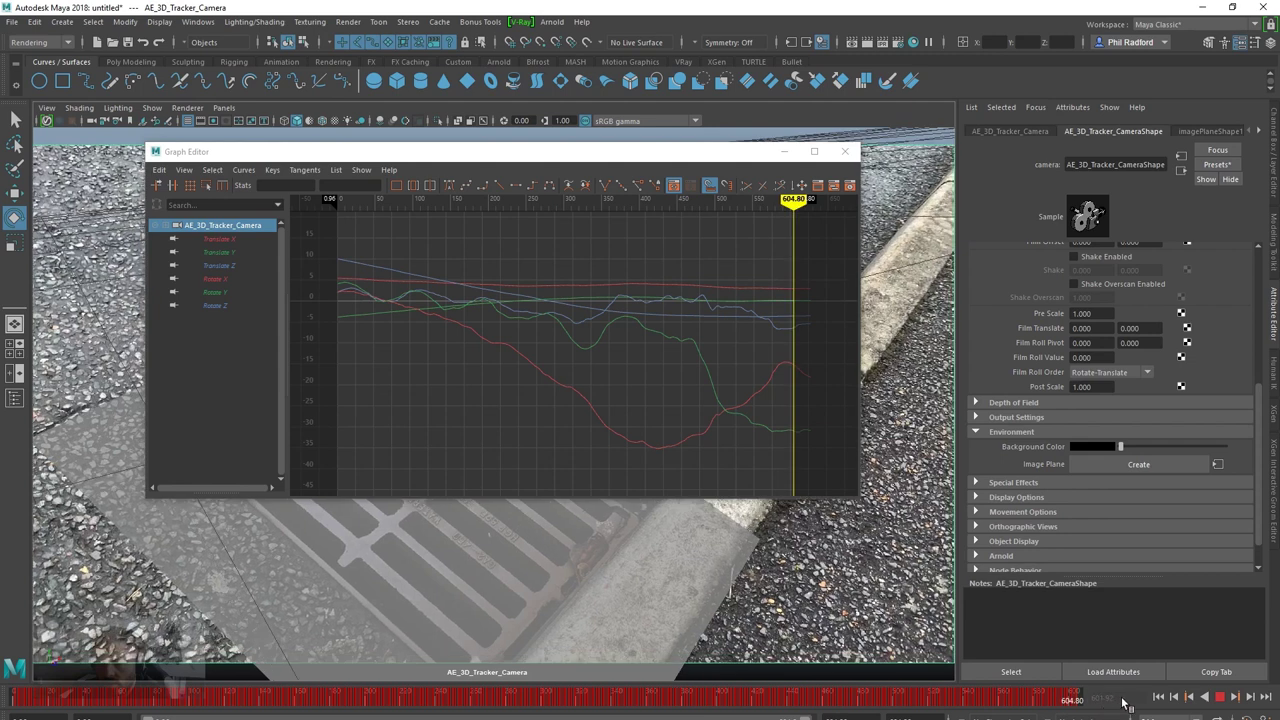
key("alt+v")
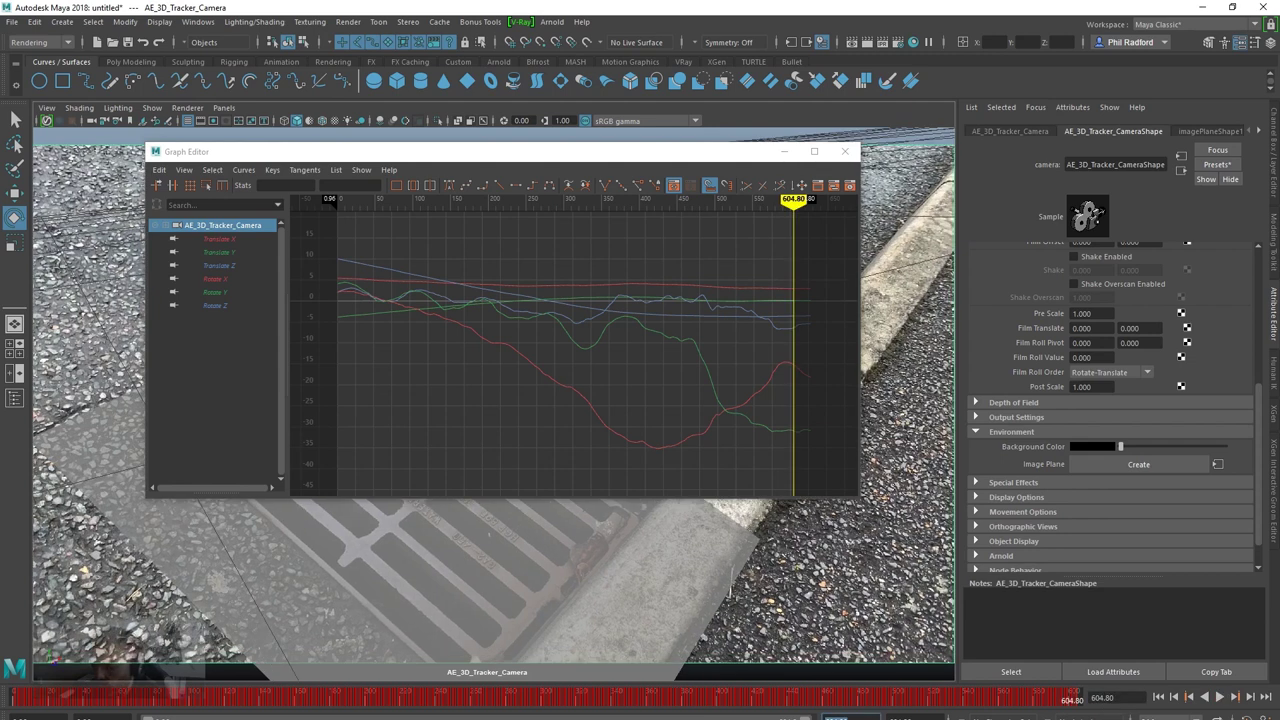
key("Return")
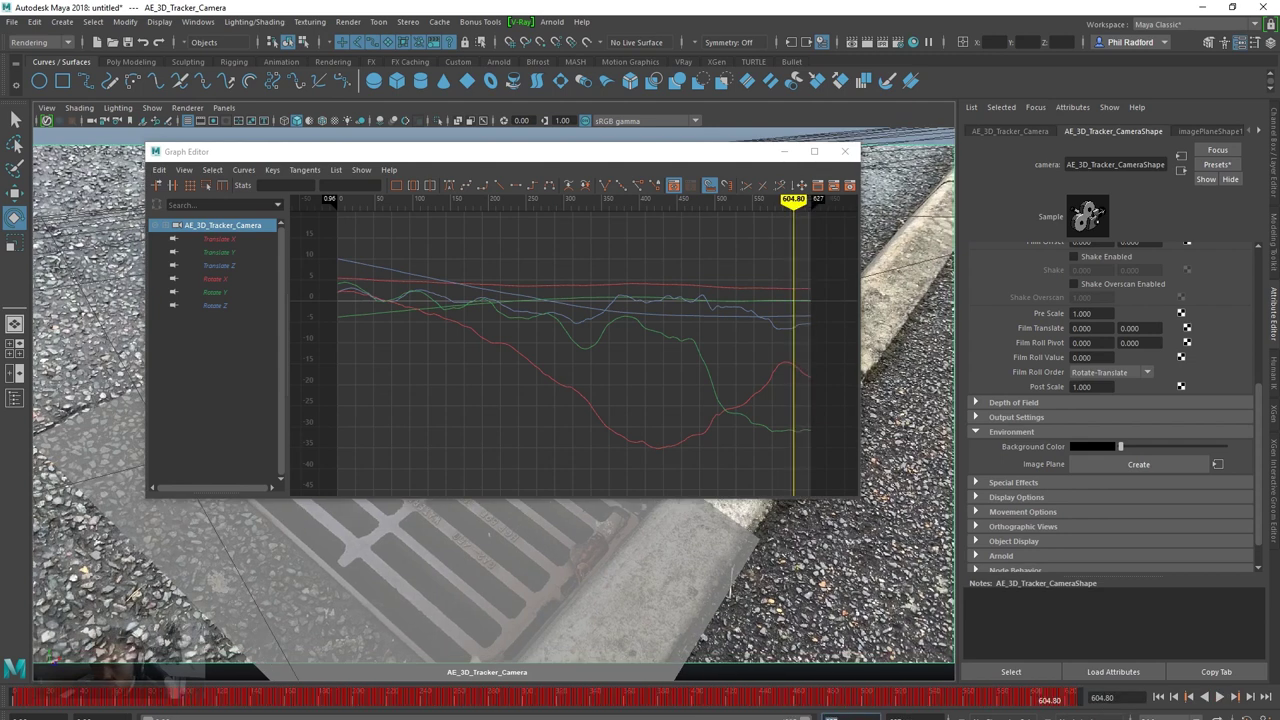
key("alt+v")
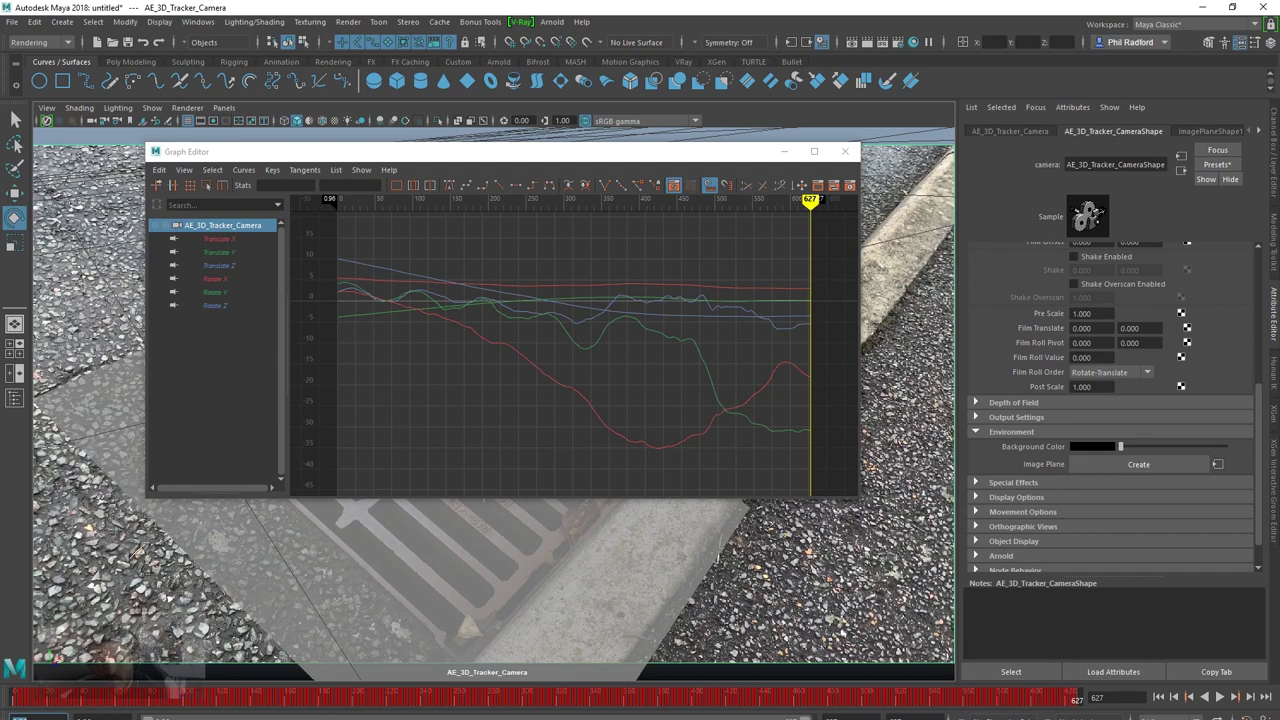
double_click(84, 716)
type("0")
key("Return")
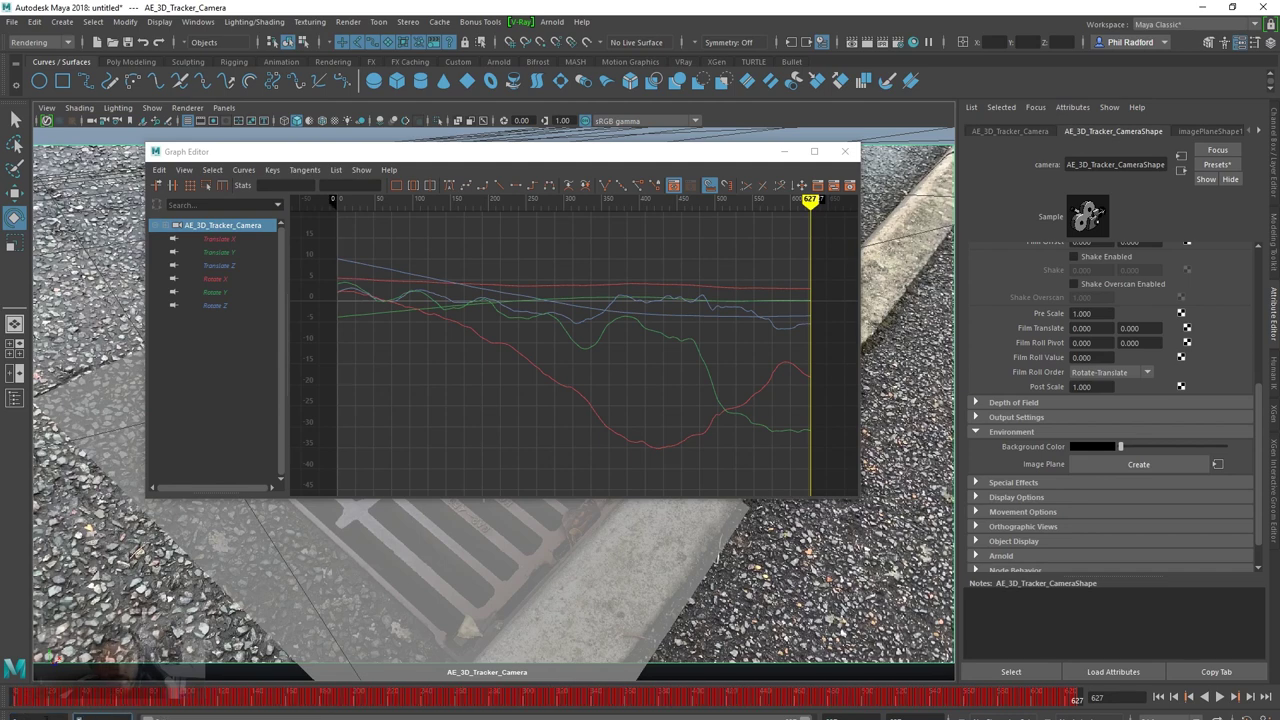
key("alt+v")
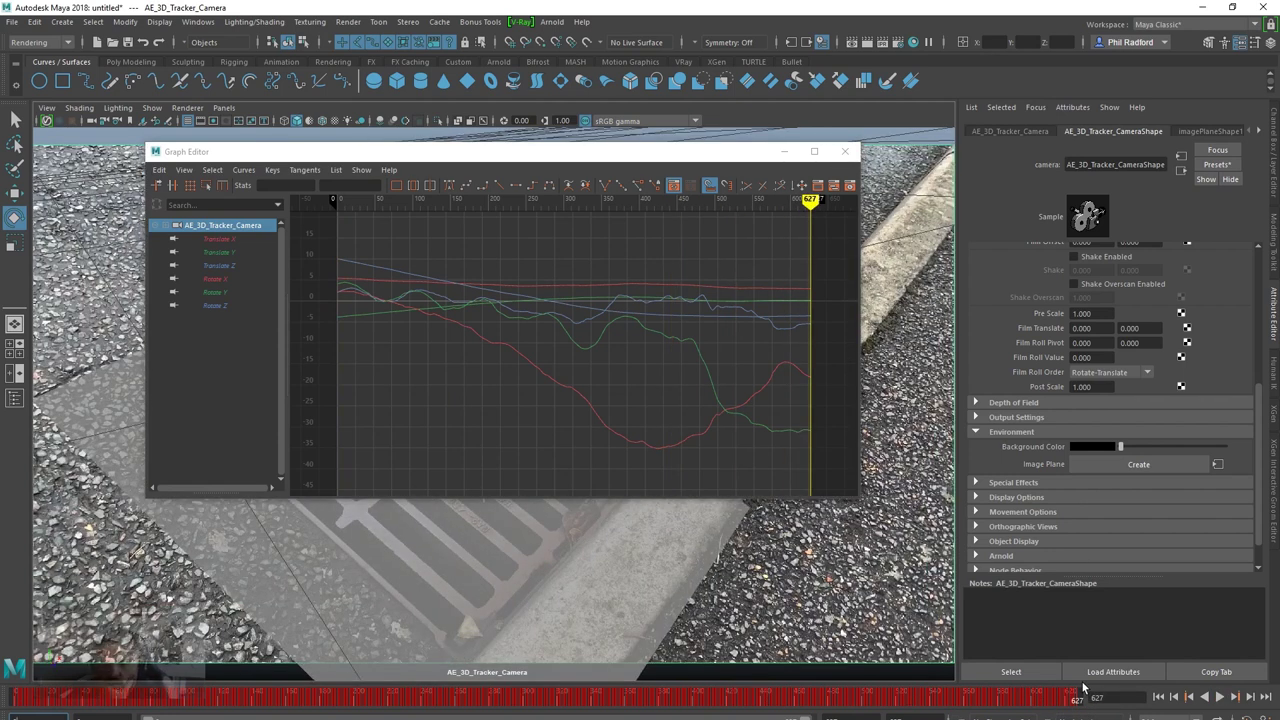
Switch to After Effects and check the frame rate and duration of the 1080 IMG_0887.mov footage in the project
mouse_move(539, 717)
key("alt+Tab")
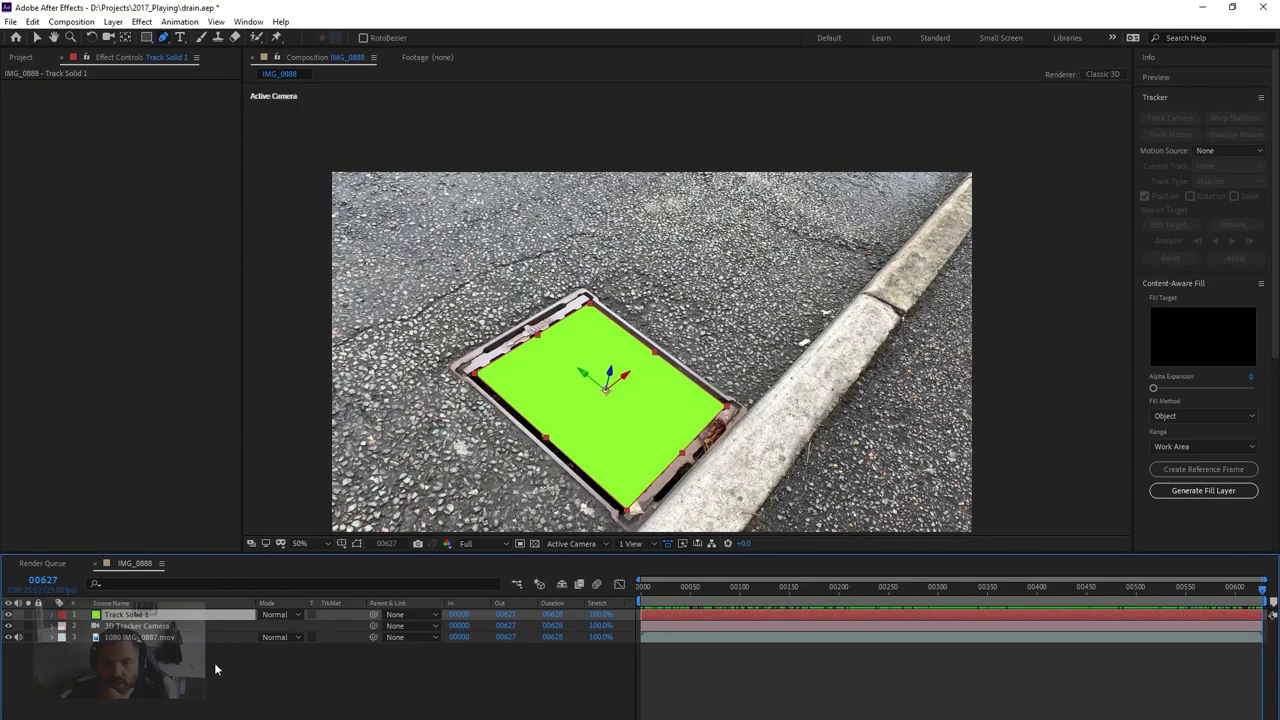
left_click(140, 638)
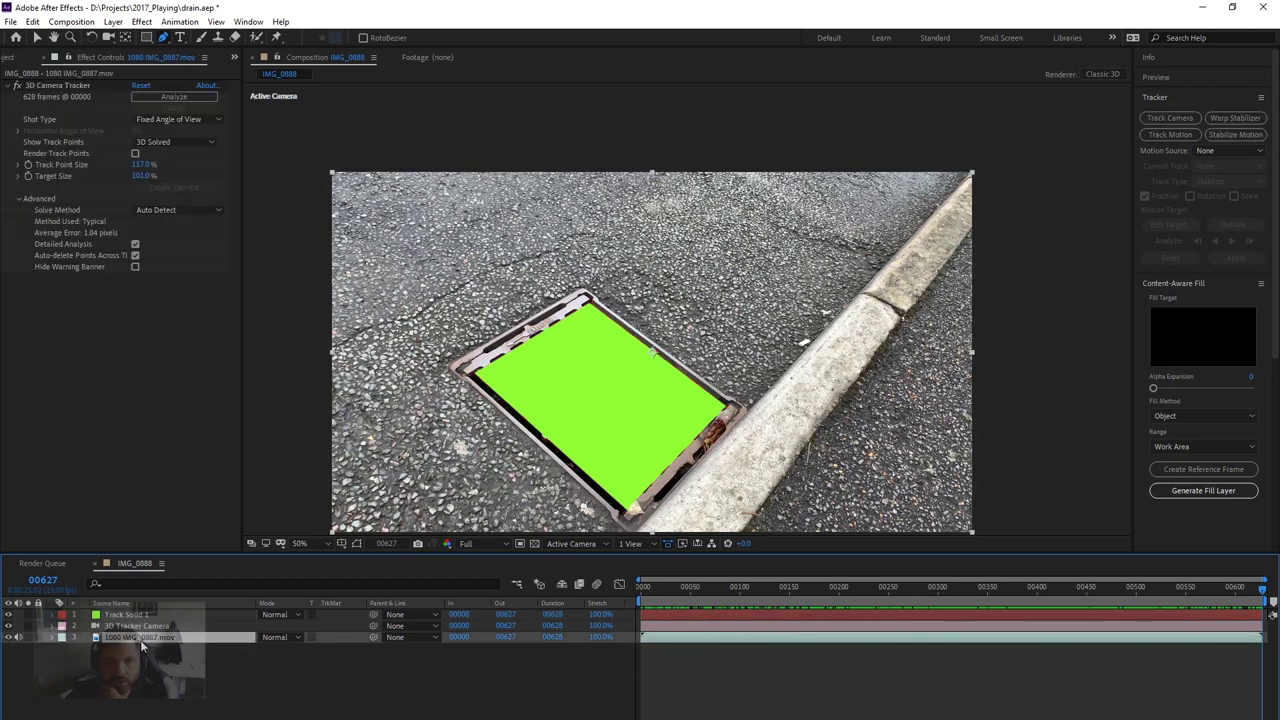
left_click(12, 58)
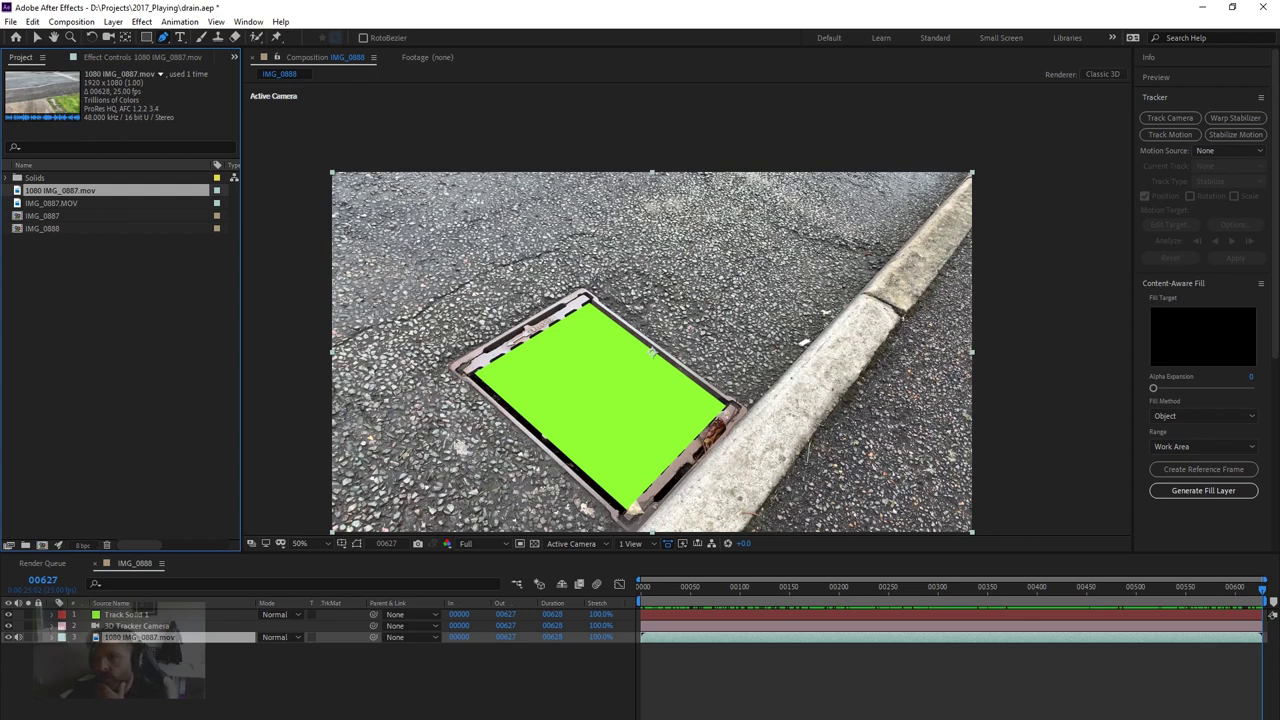
Return to Maya, move the Graph Editor off the camera view and scrub the timeline to check the solid against the drain
left_click(1203, 7)
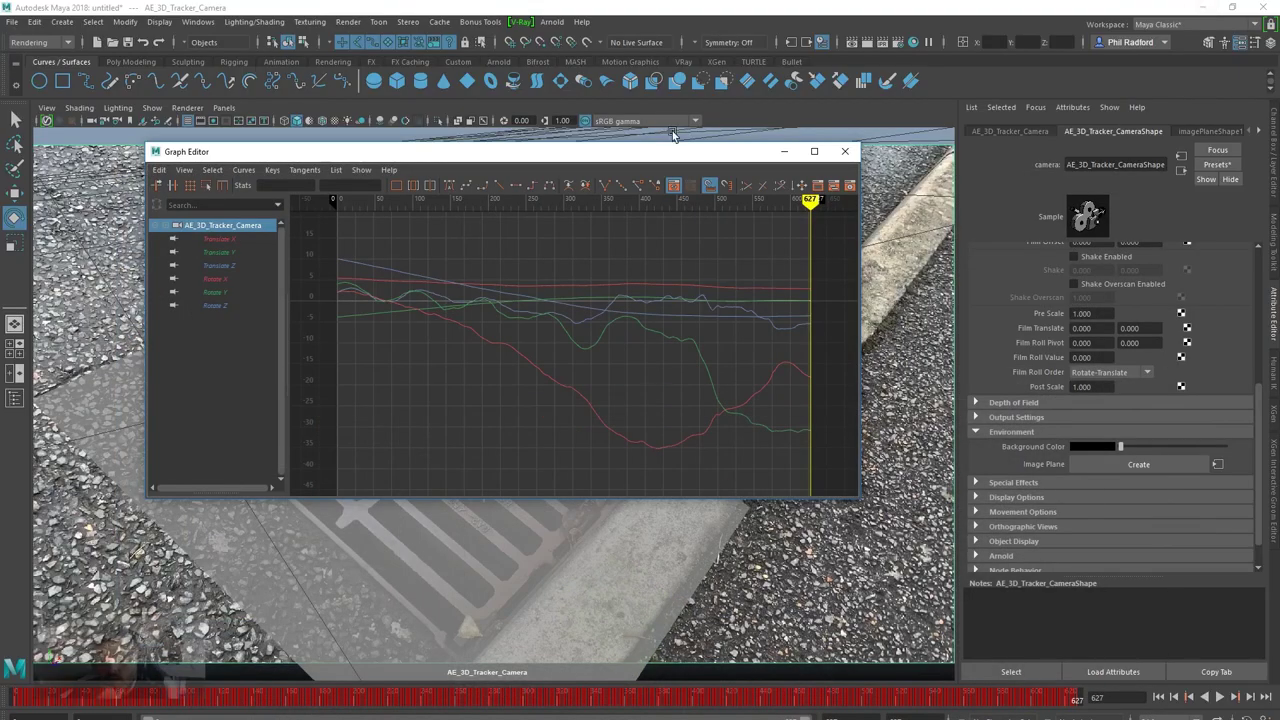
left_click_drag(677, 155, 0, 215)
left_click_drag(1076, 700, 343, 706)
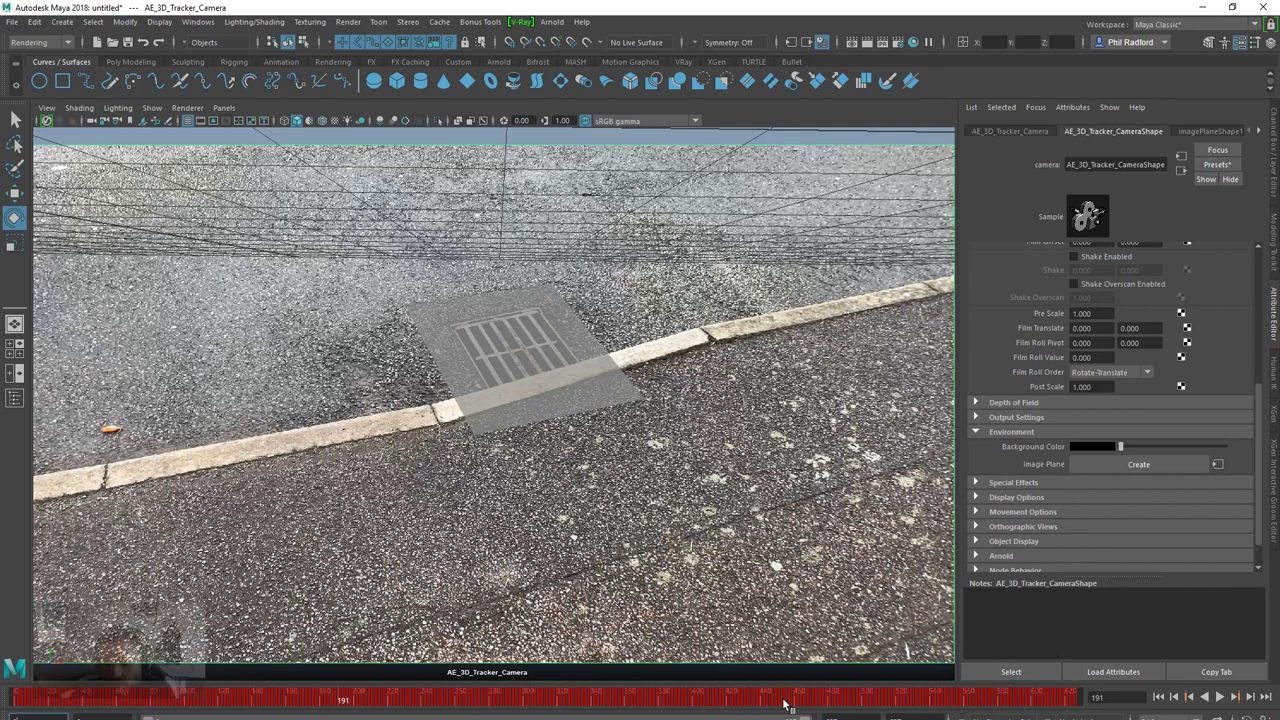
left_click_drag(832, 703, 350, 697)
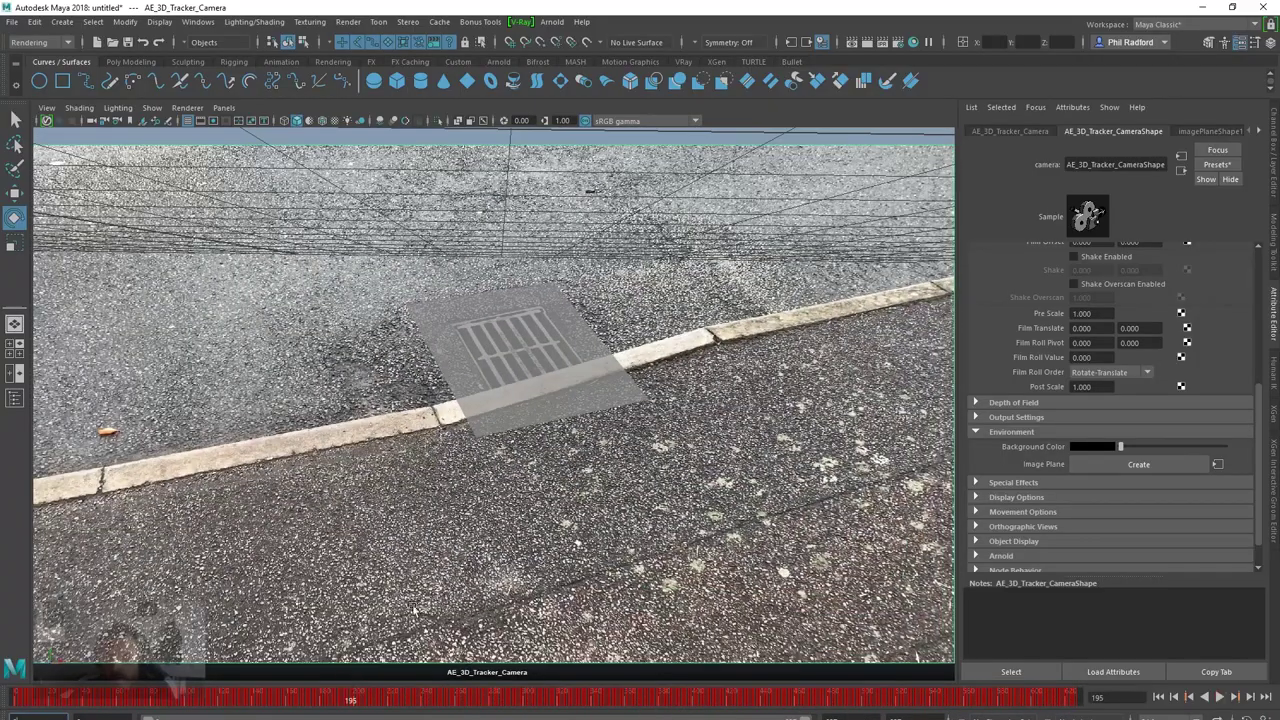